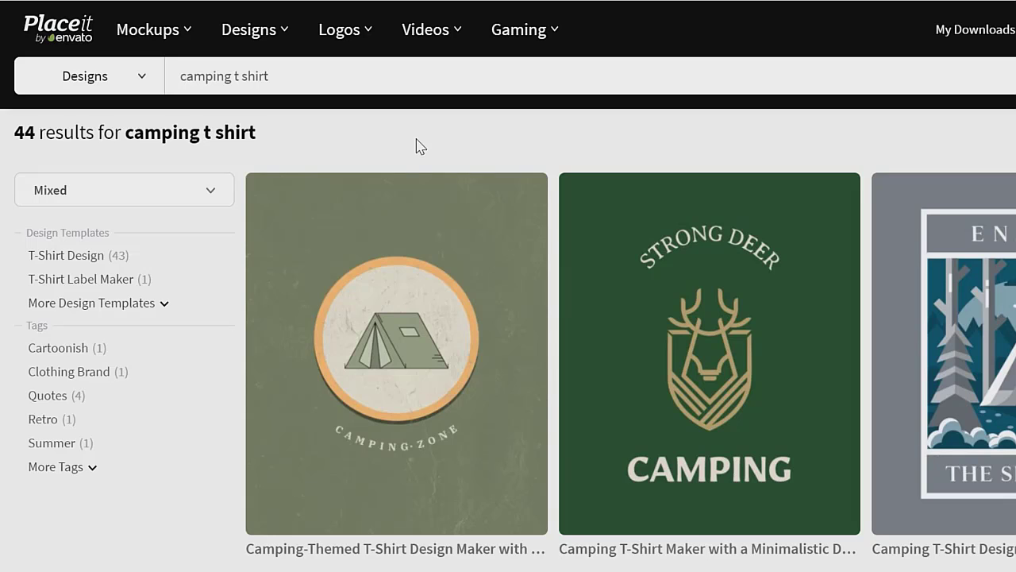
- Open the tent-themed Camping-Zone T-shirt template and add a new text line above the orange-rimmed circle
left_click(416, 249)
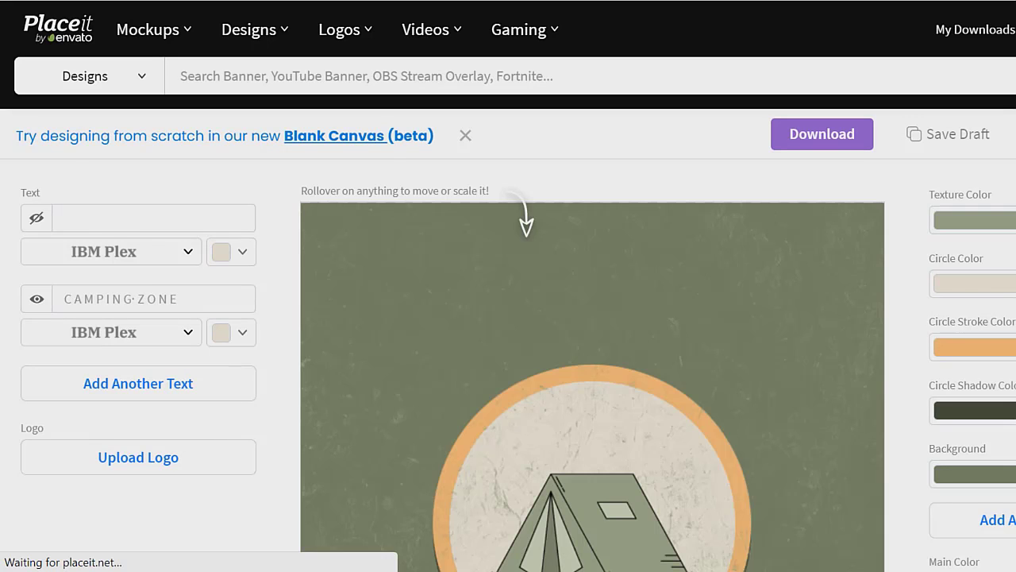
scroll(527, 216, "down", 3)
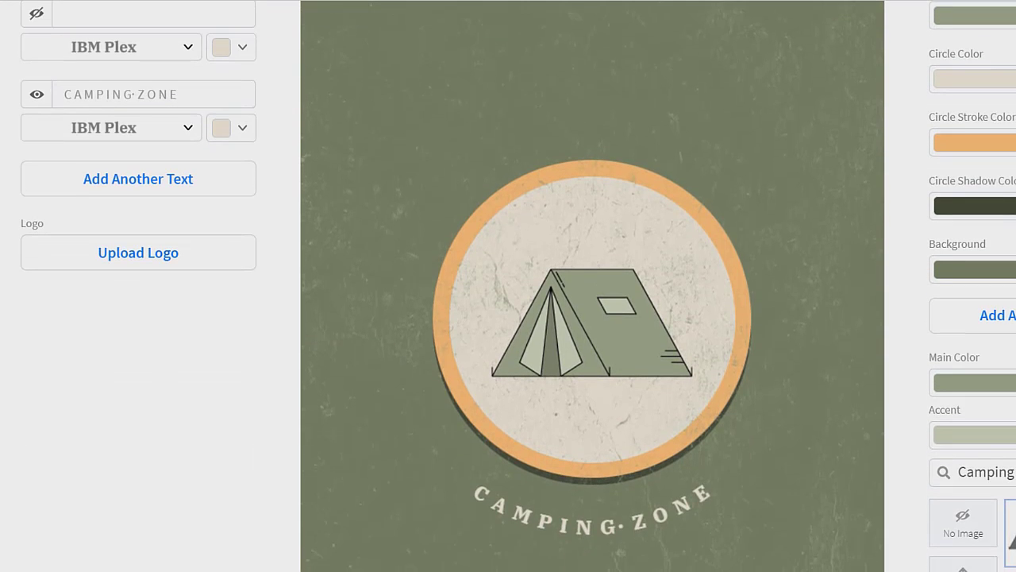
left_click(161, 189)
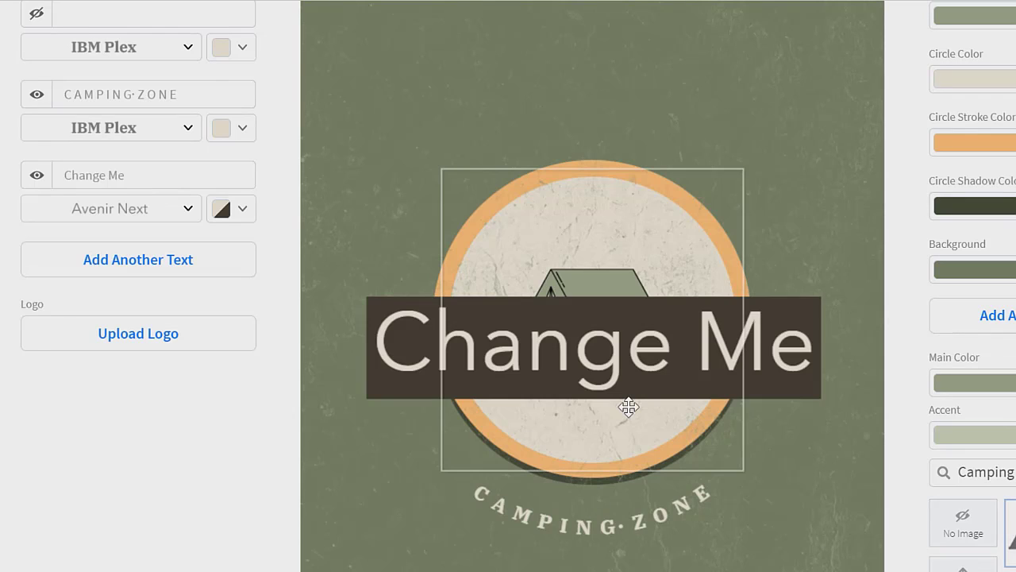
mouse_move(613, 363)
left_mouse_down()
mouse_move(601, 350)
mouse_move(608, 198)
mouse_move(616, 374)
left_mouse_up()
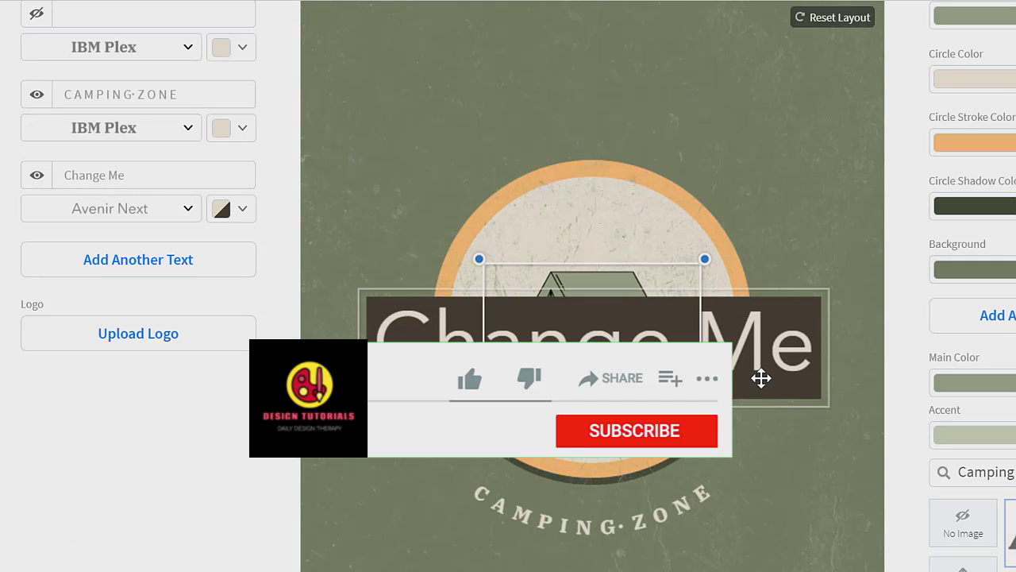
left_click_drag(760, 378, 759, 131)
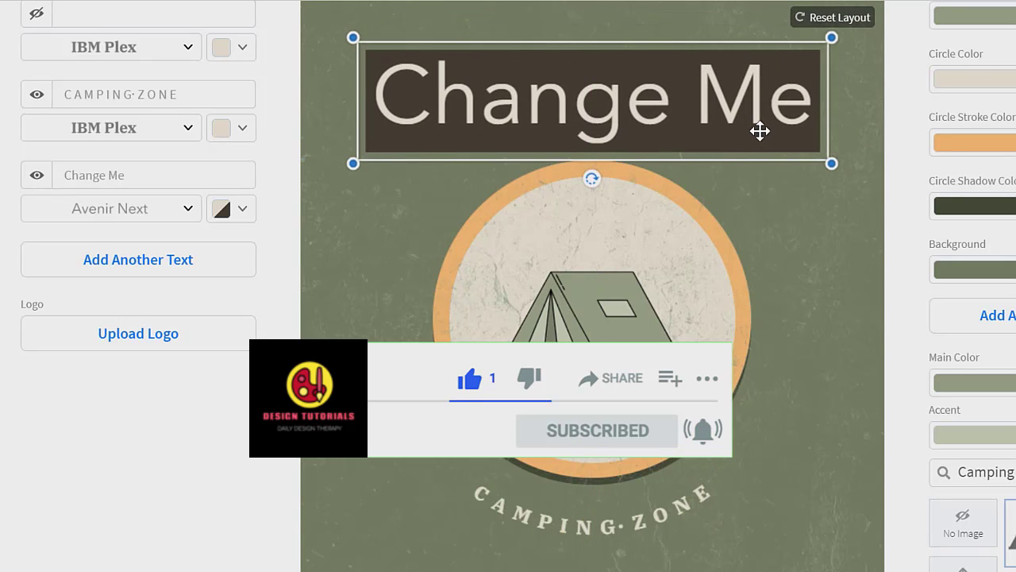
- Replace the new placeholder text with "Just a dad who loves"
left_click(612, 114)
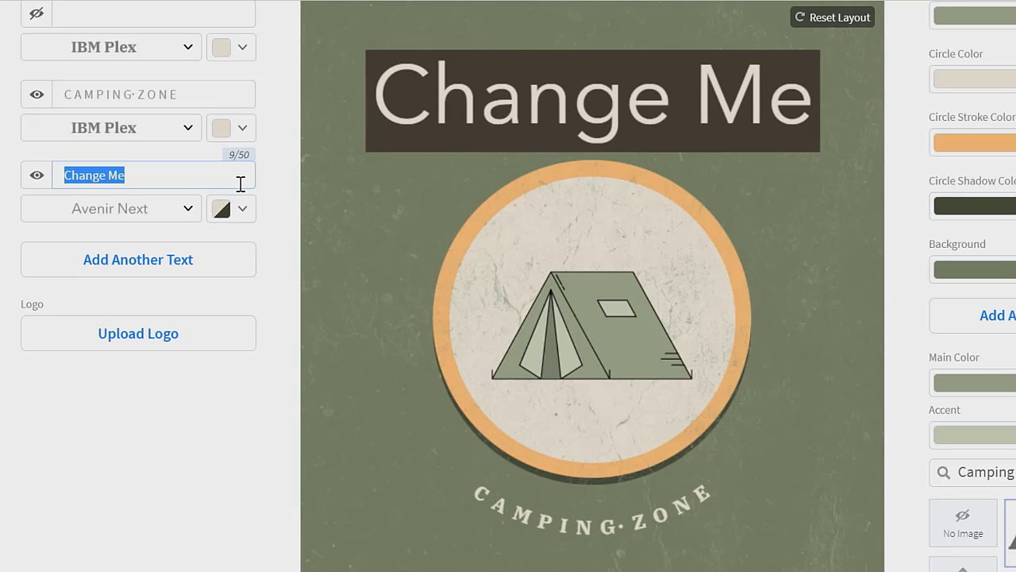
key("BackSpace")
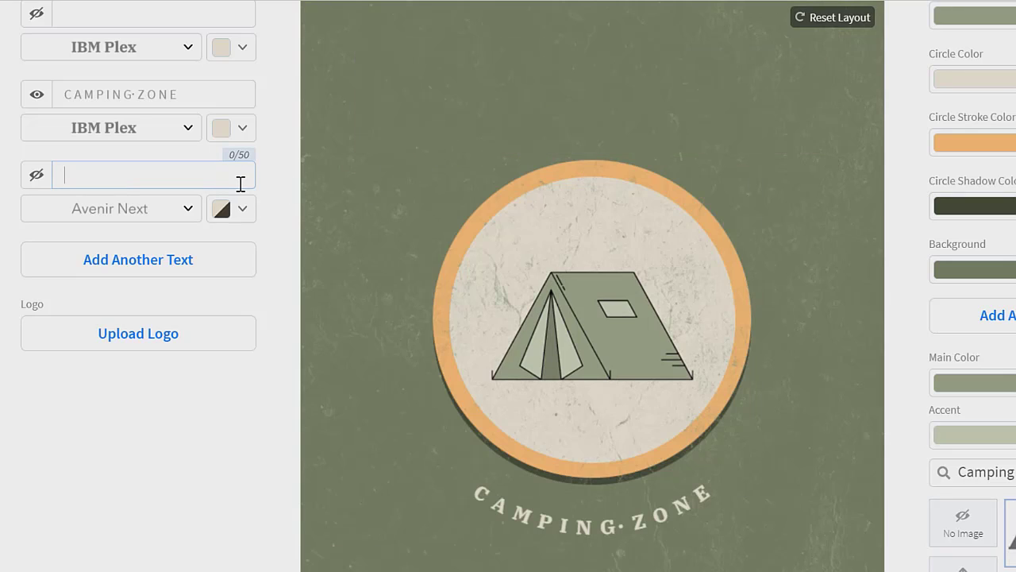
type("Jus")
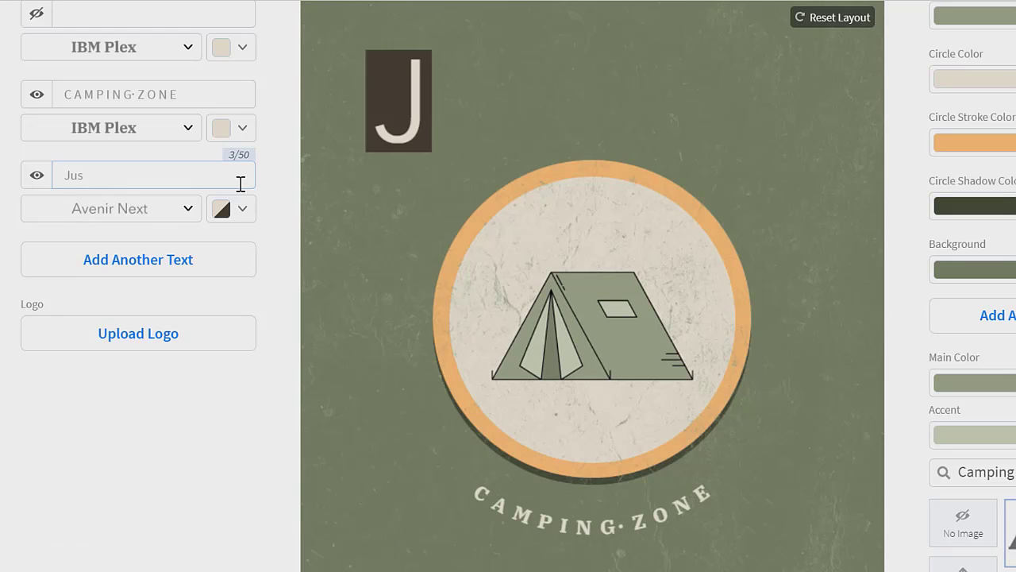
type("t a da")
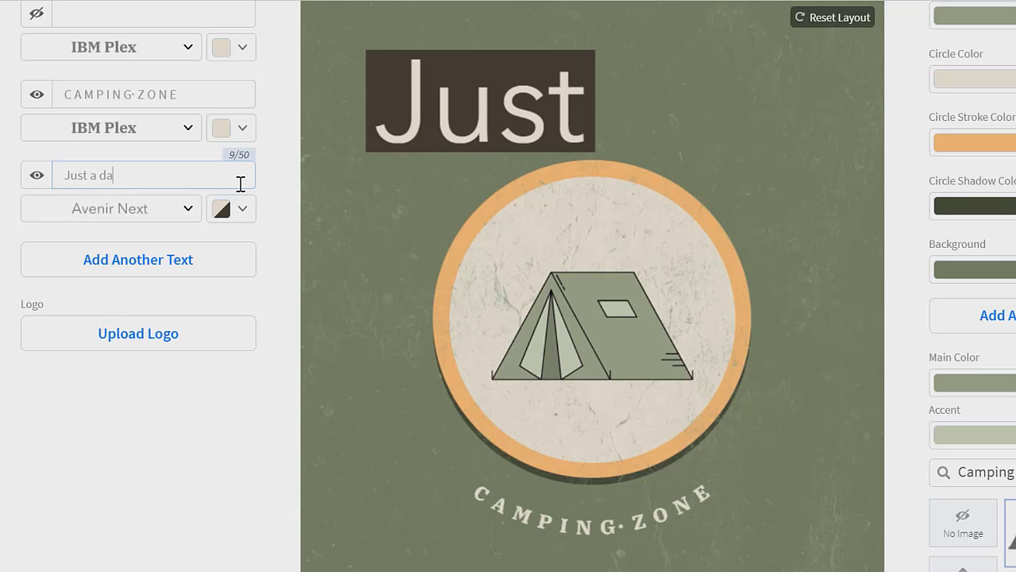
type("d who")
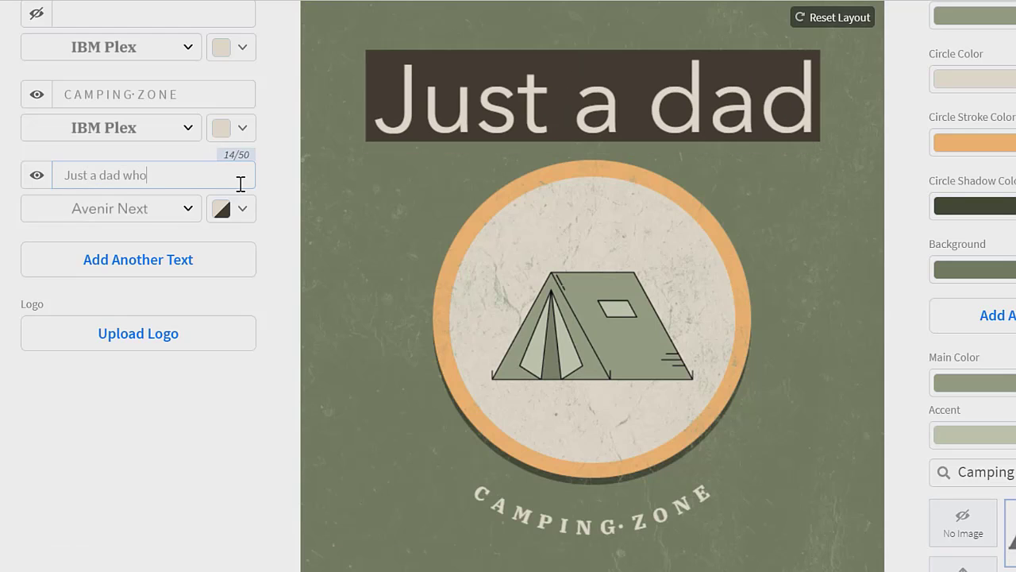
type(" lov")
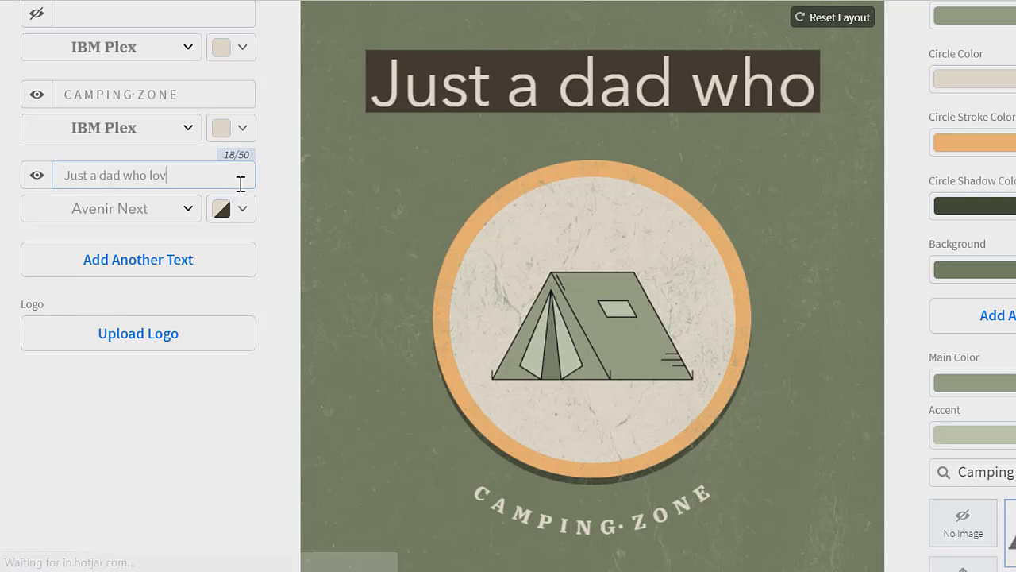
type("es")
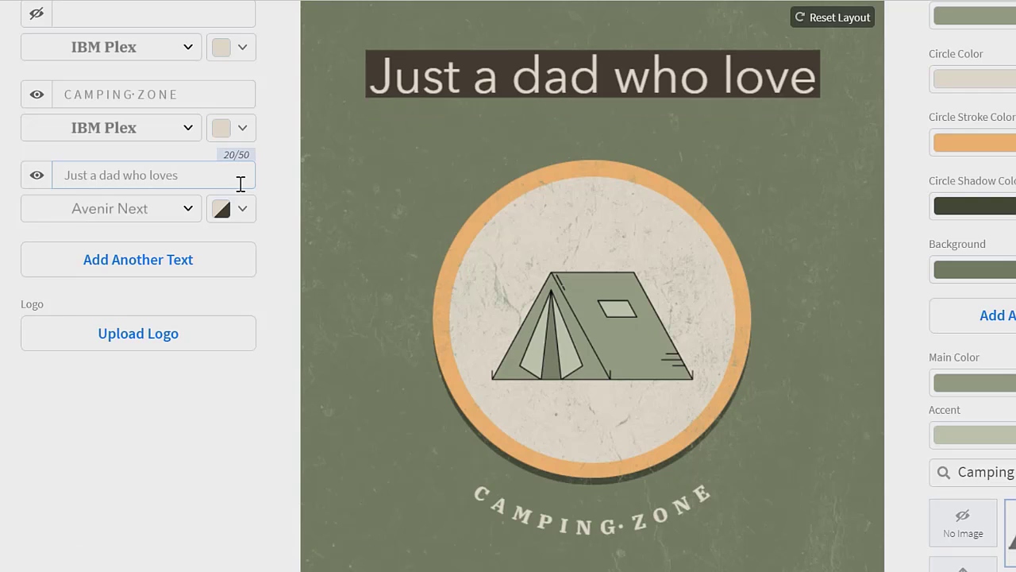
- Shrink the "Just a dad who loves" text to about the circle's width and place it over the tent
left_click_drag(547, 77, 552, 118)
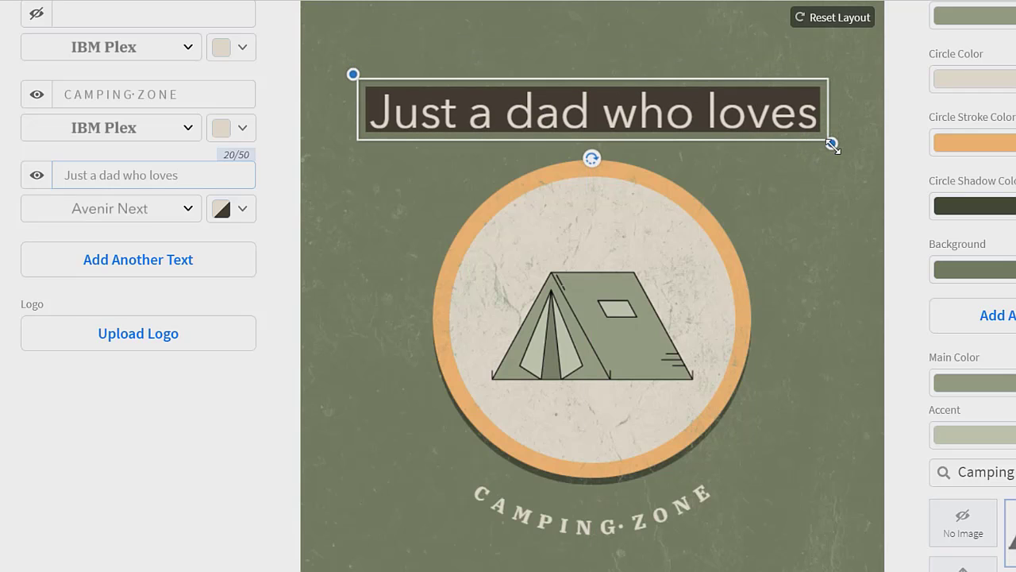
left_click_drag(832, 144, 702, 130)
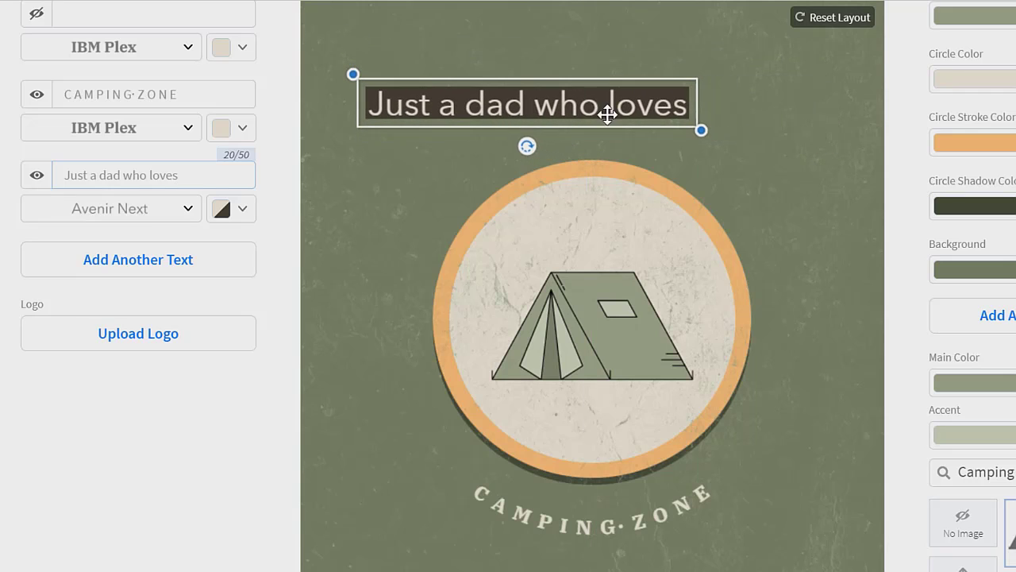
left_click_drag(606, 109, 665, 220)
key("ctrl+a")
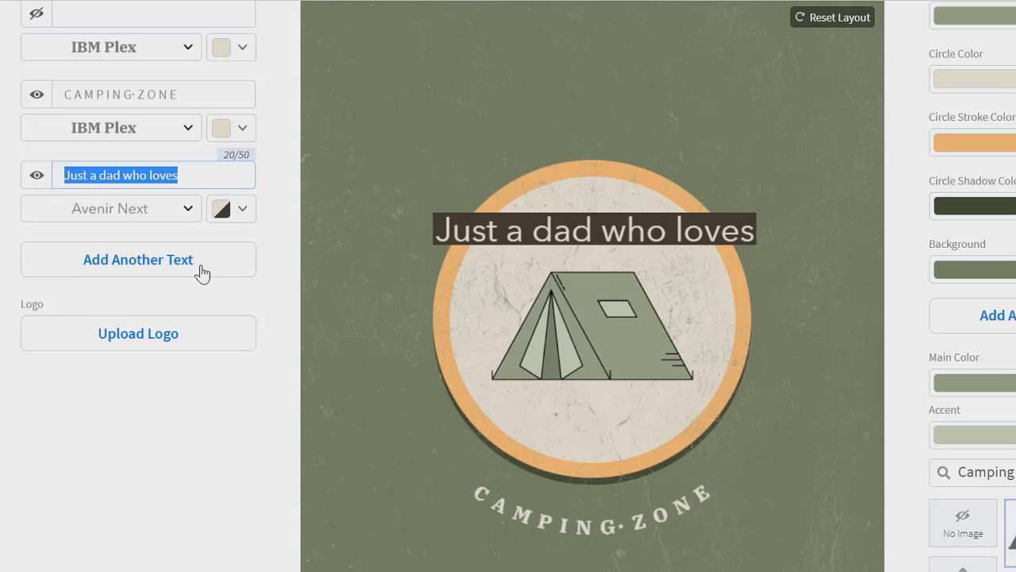
- Shorten the curved text below the circle to "CAMPING" and turn on the empty first text line
left_click(641, 528)
left_click(549, 503)
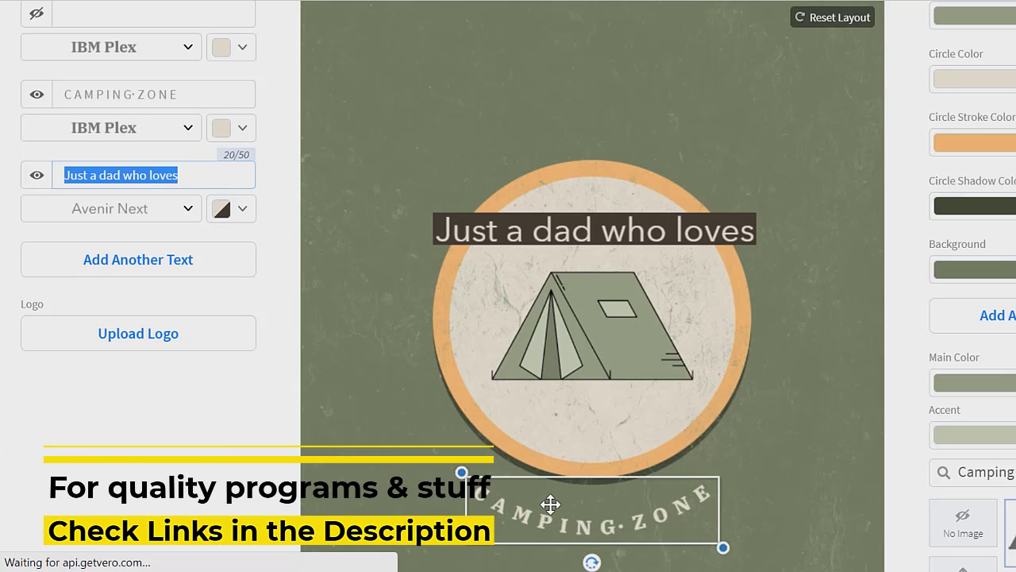
left_click(223, 96)
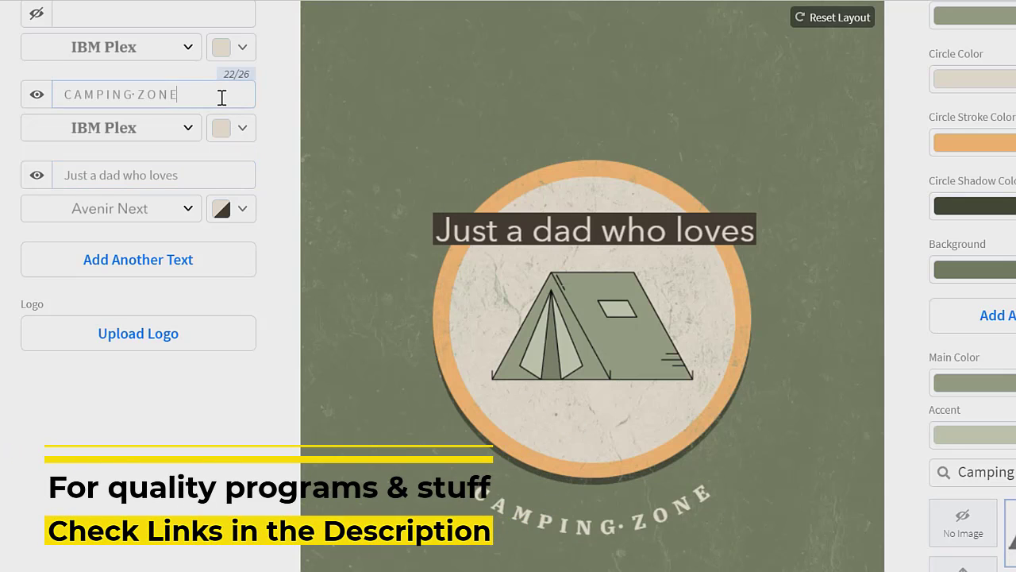
key("BackSpace")
key("BackSpace")
key("BackSpace")
key("BackSpace")
key("BackSpace")
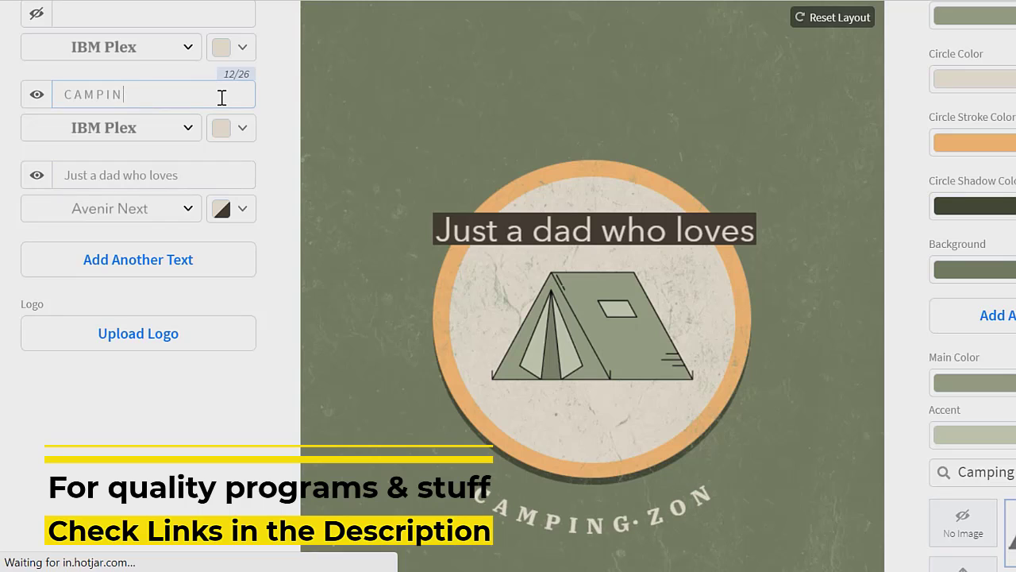
type("g")
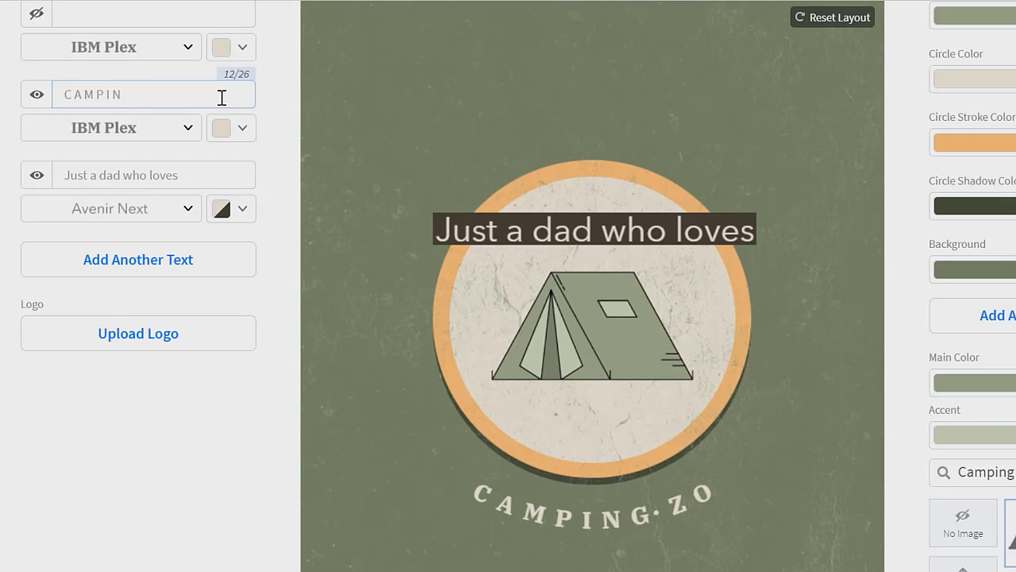
type("g")
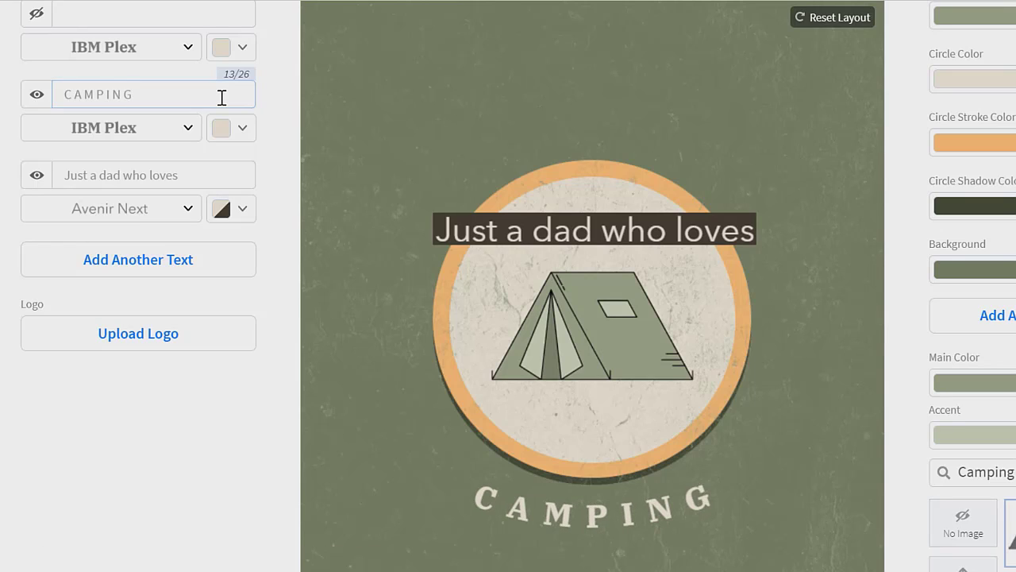
left_click(37, 14)
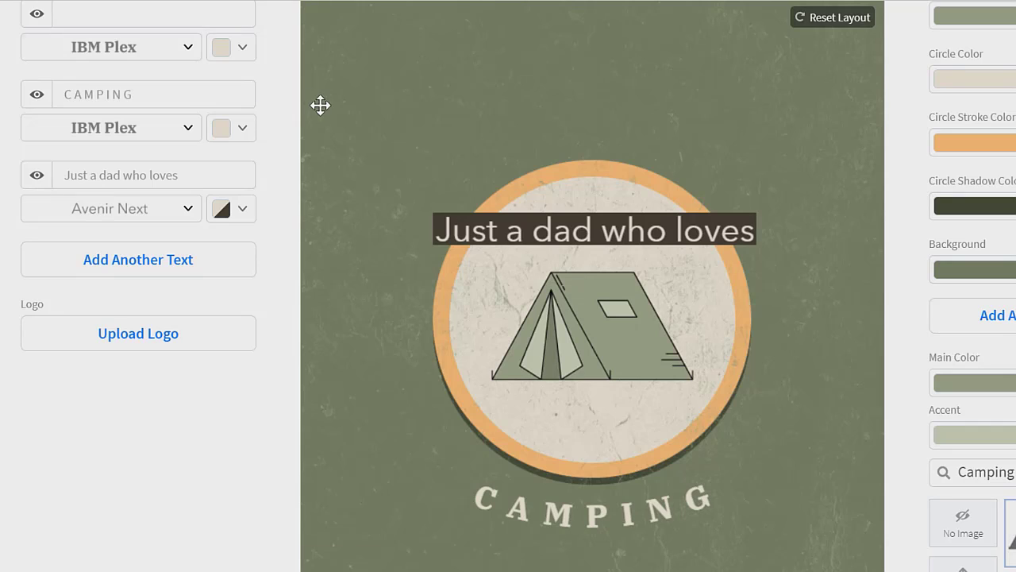
- Remove the dark background from the "Just a dad who loves" text and set its text color to white
left_click(241, 212)
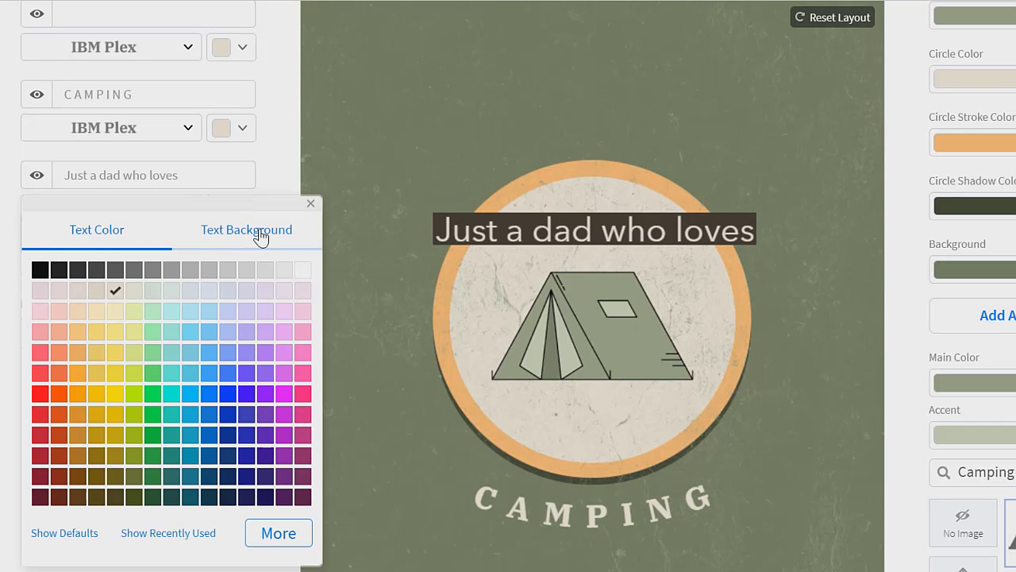
left_click(262, 235)
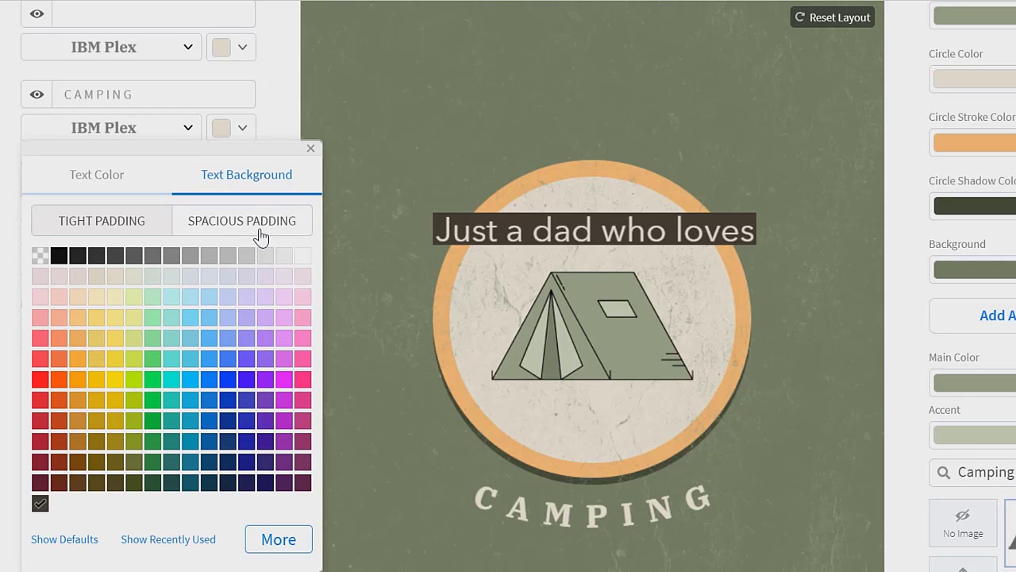
left_click(38, 258)
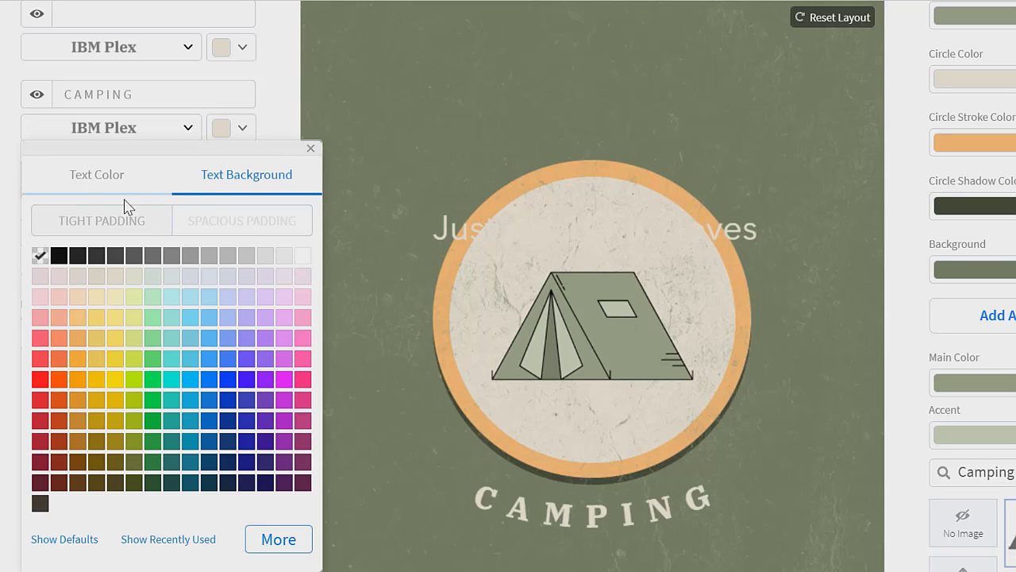
left_click(104, 188)
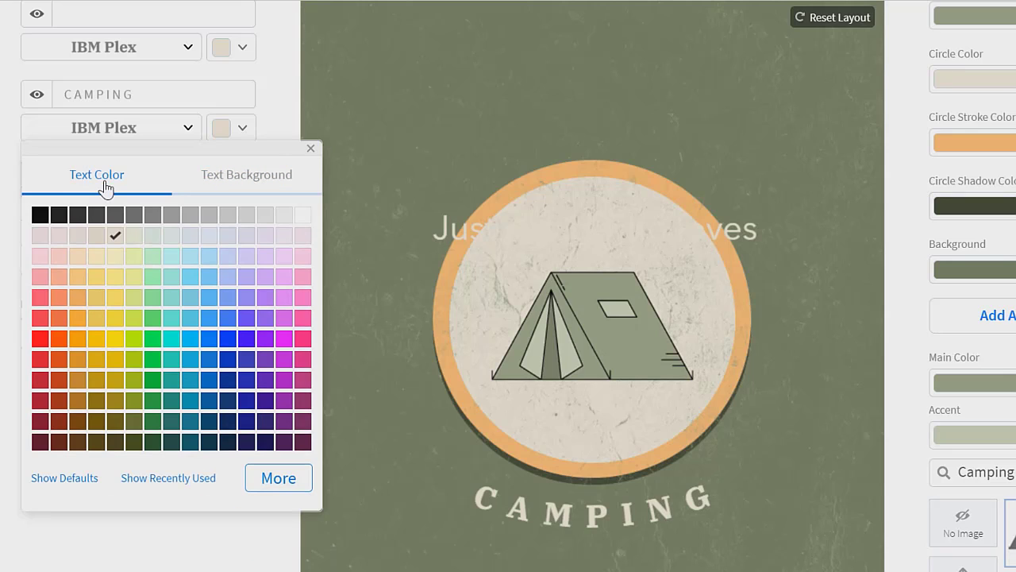
left_click(304, 217)
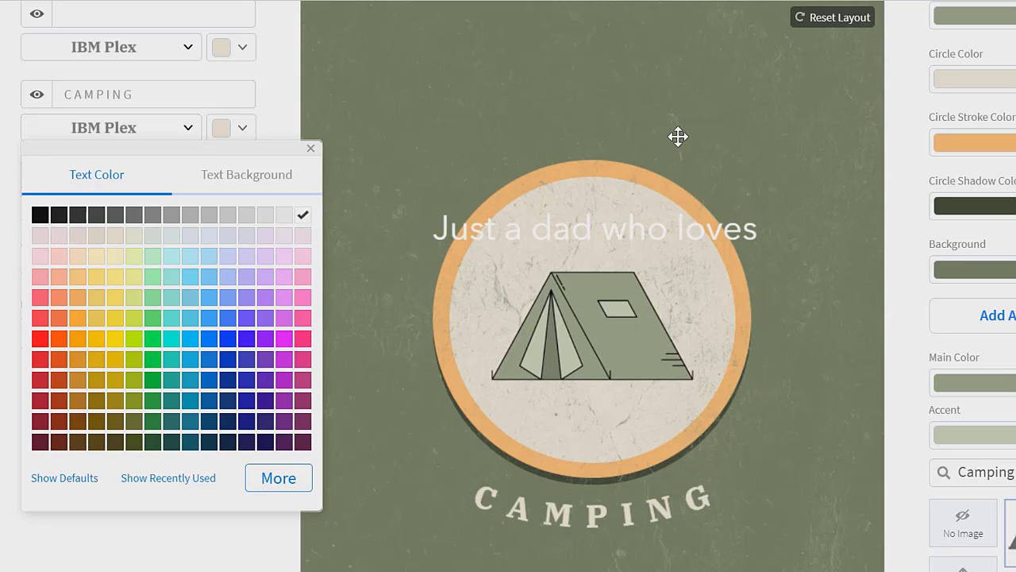
- Recolor the curved CAMPING text to the light sage green and hide the empty first text line
left_click(622, 515)
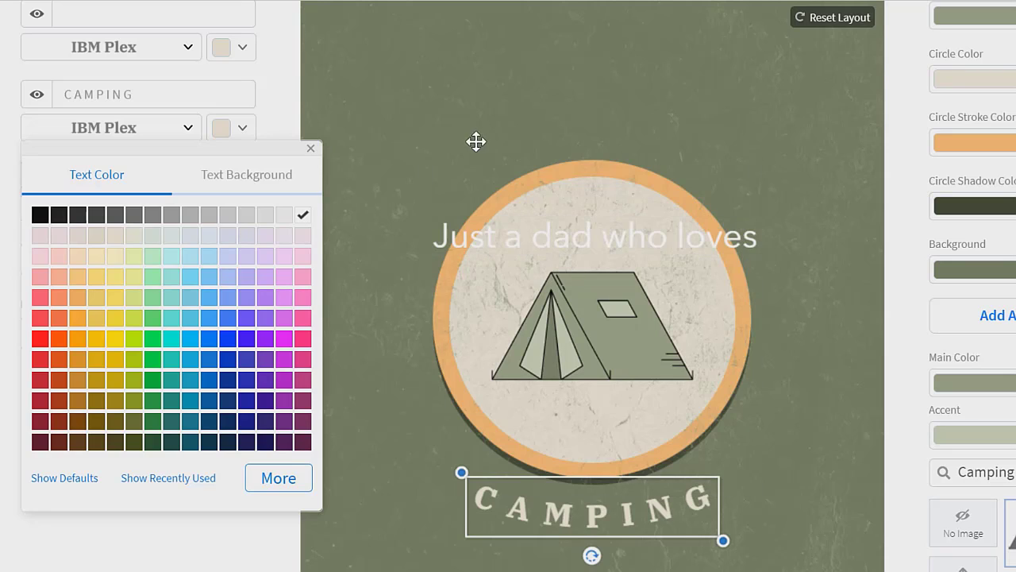
left_click(312, 149)
scroll(37, 125, "up", 2)
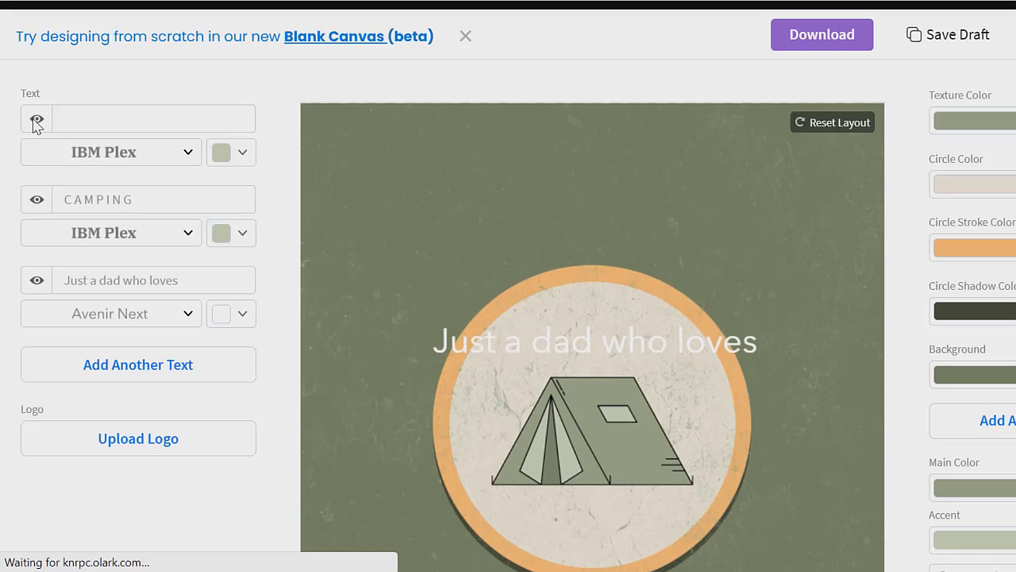
left_click(35, 121)
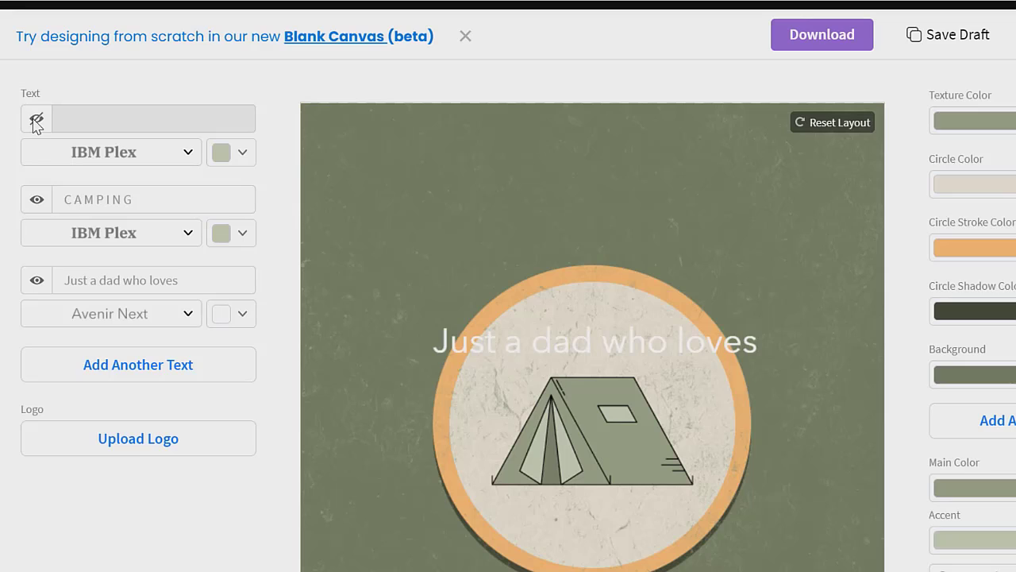
- Set the "Just a dad who loves" text color to the template's light sage green default
left_click(238, 318)
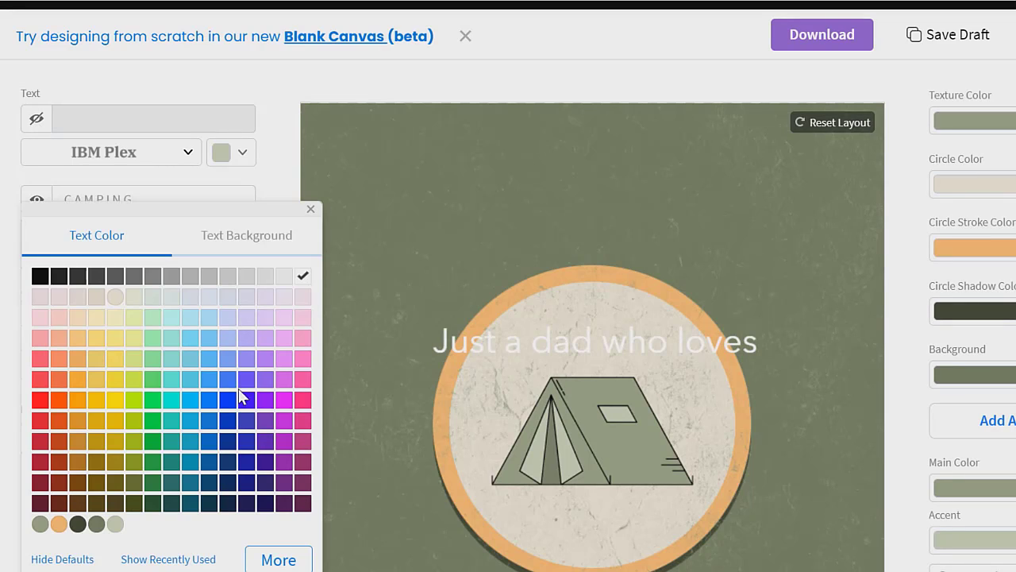
left_click(116, 525)
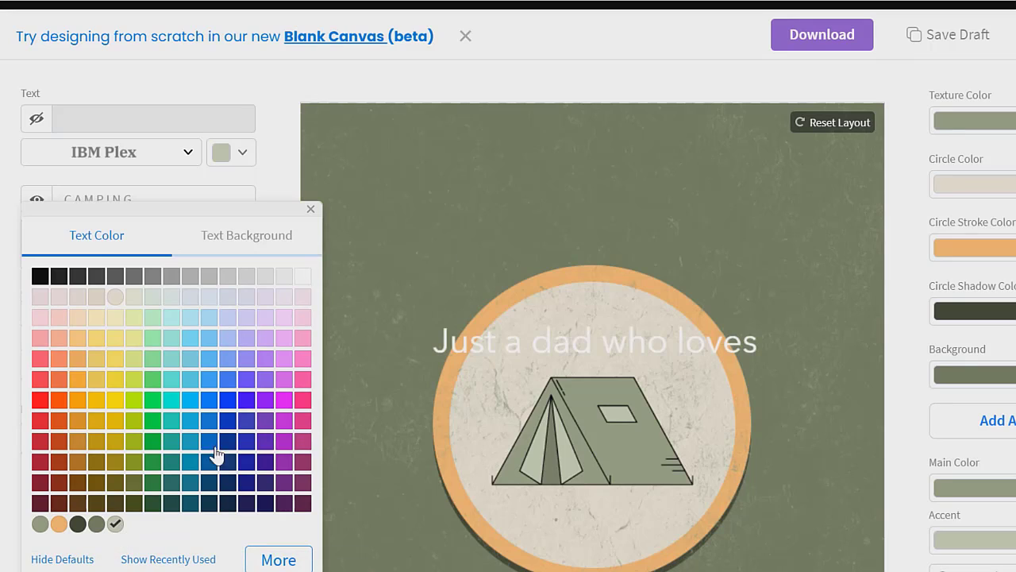
left_click(311, 209)
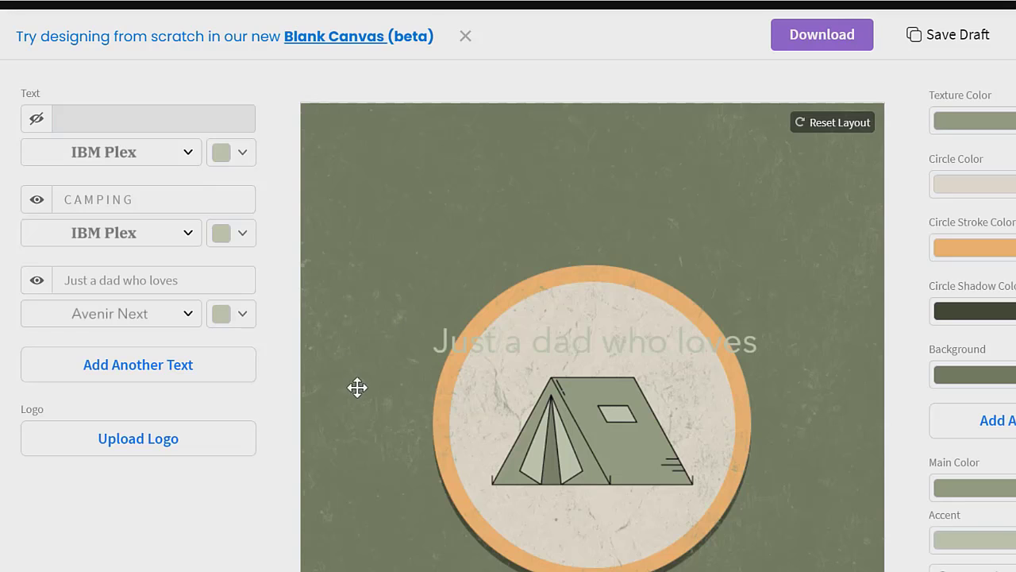
- Move the "Just a dad who loves" text up so it sits centered just above the circle
mouse_move(690, 342)
left_mouse_down()
mouse_move(683, 334)
mouse_move(692, 336)
left_mouse_up()
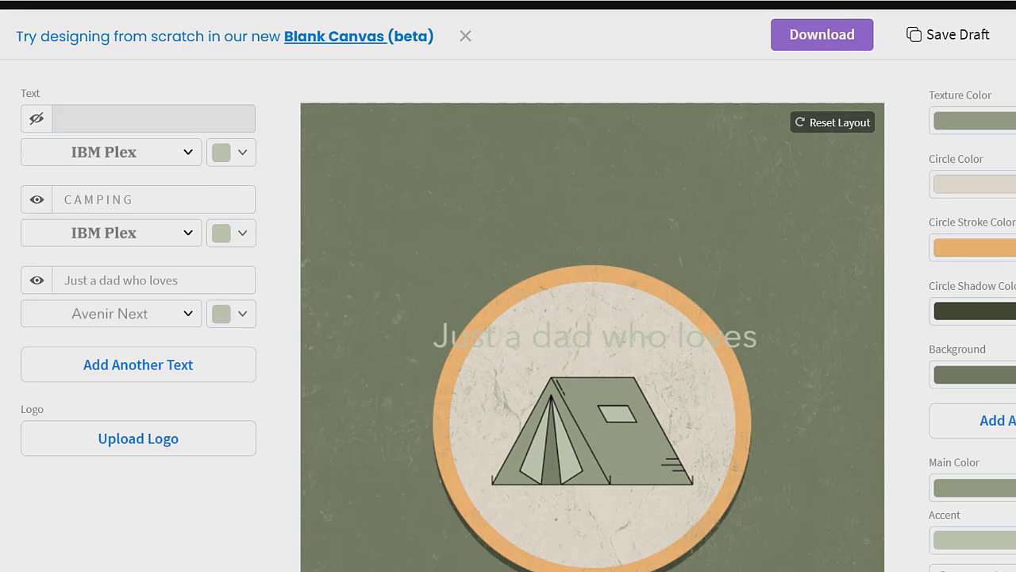
scroll(593, 317, "down", 3)
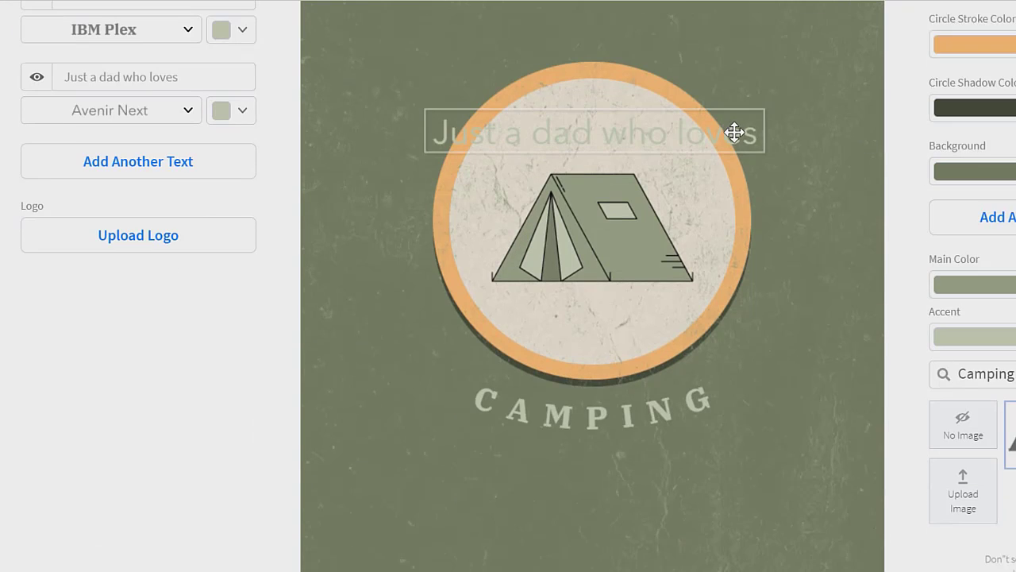
left_click_drag(738, 129, 724, 40)
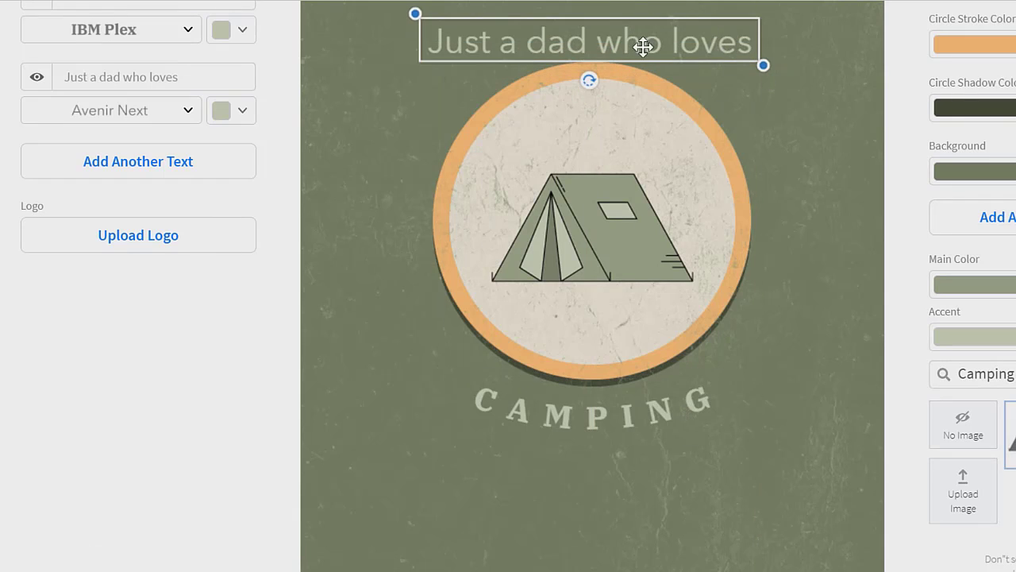
- Shorten the "Just a dad who loves" text line to "Just a dad"
left_click(403, 90)
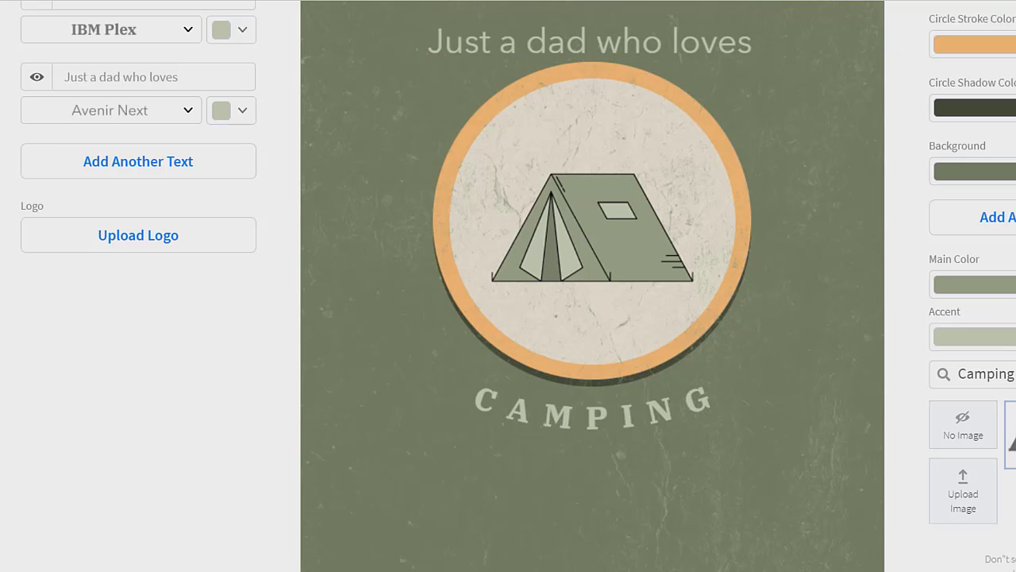
scroll(508, 286, "up", 2)
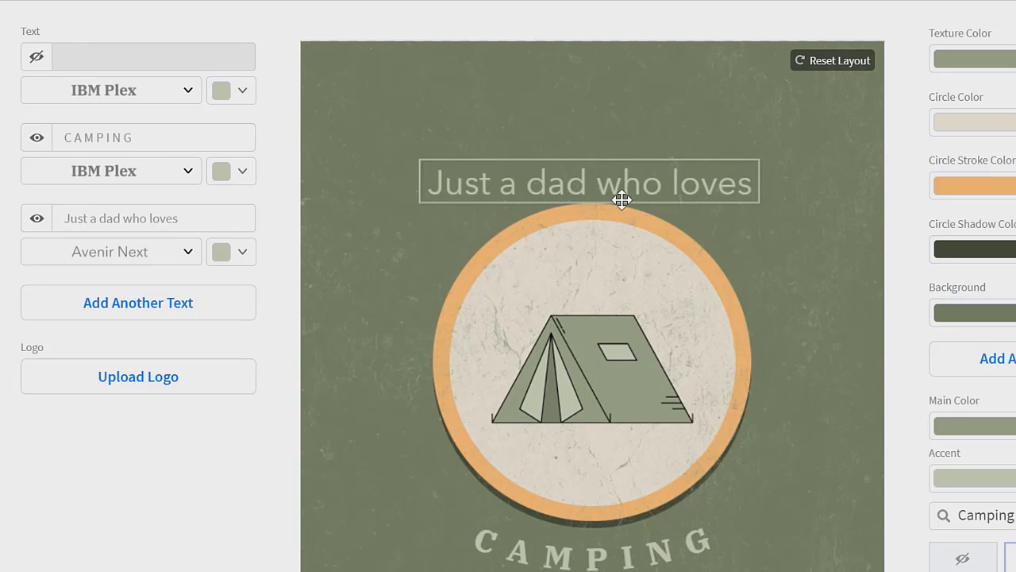
left_click(596, 192)
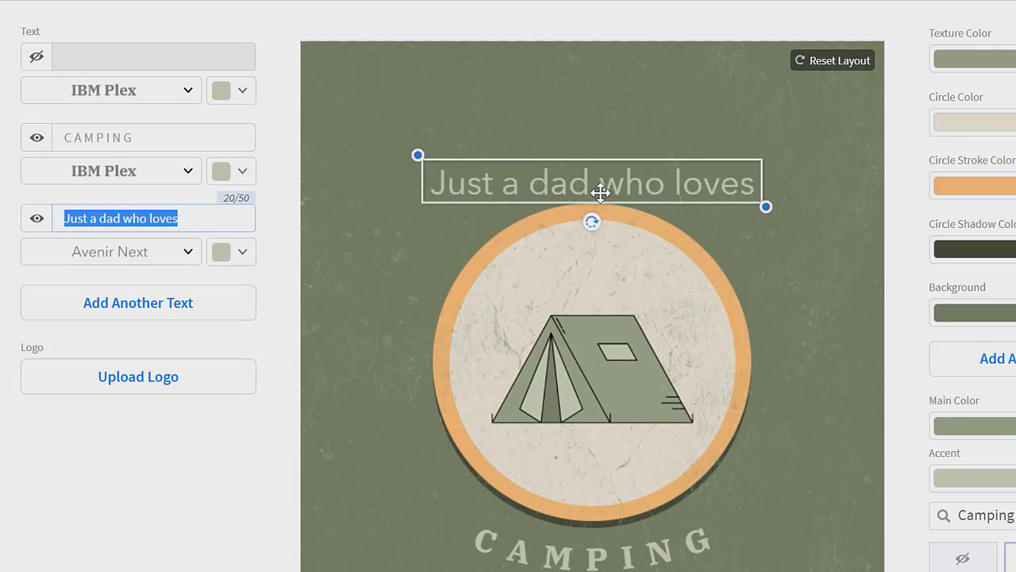
left_click(124, 218)
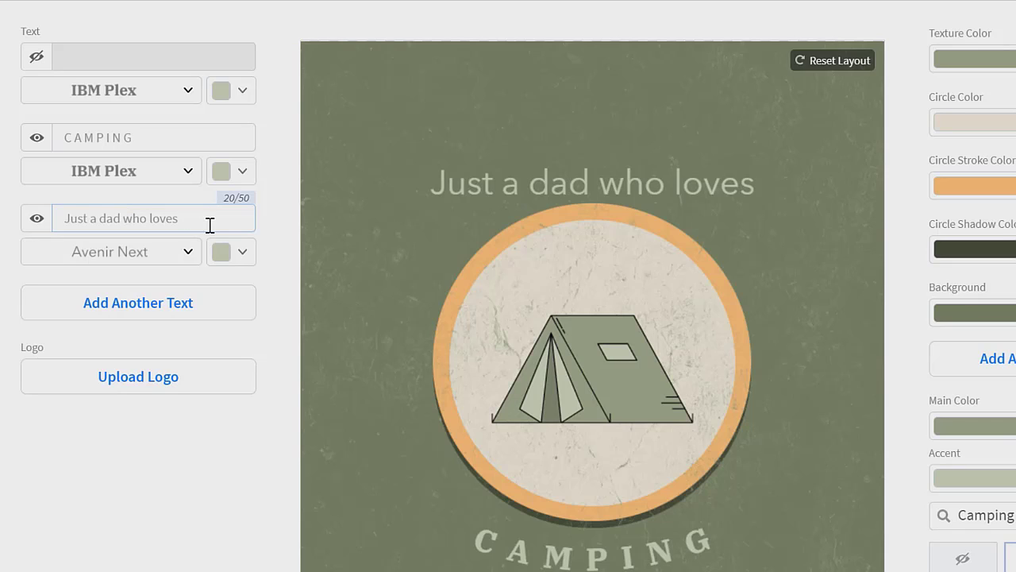
key("BackSpace")
key("BackSpace")
key("BackSpace")
key("BackSpace")
key("BackSpace")
key("BackSpace")
key("BackSpace")
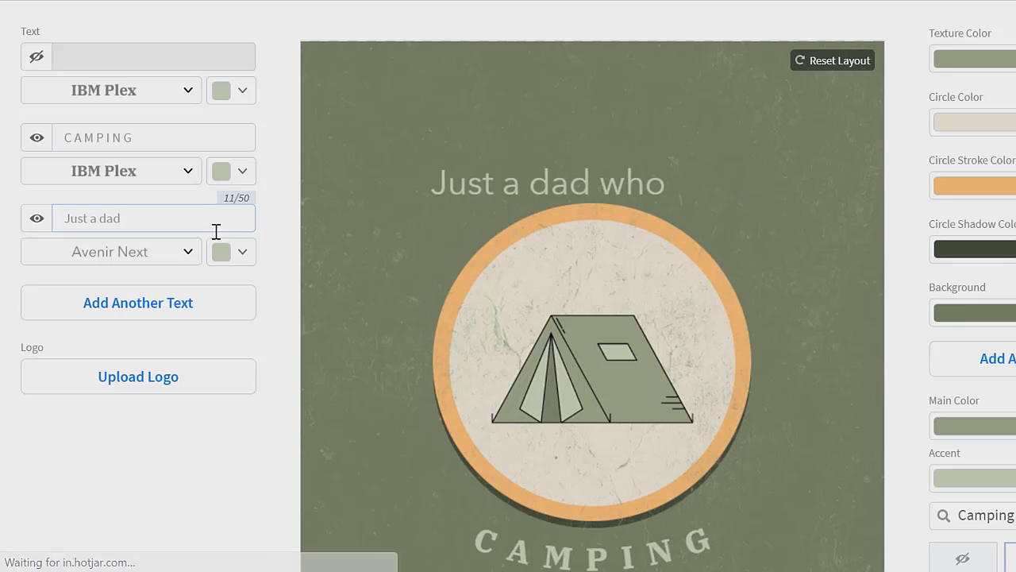
- Add another text line and make its text background transparent
left_click(175, 316)
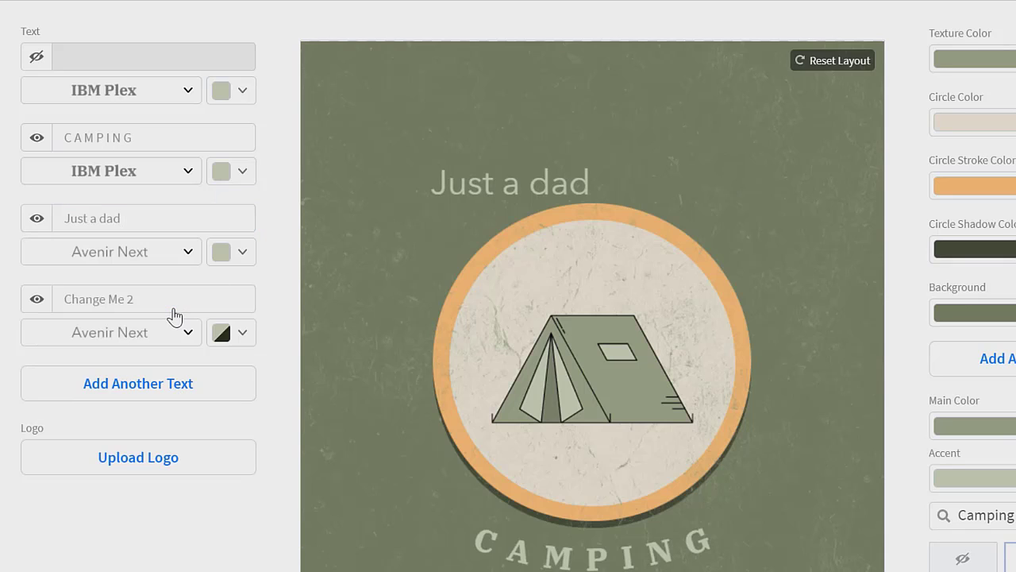
left_click(243, 340)
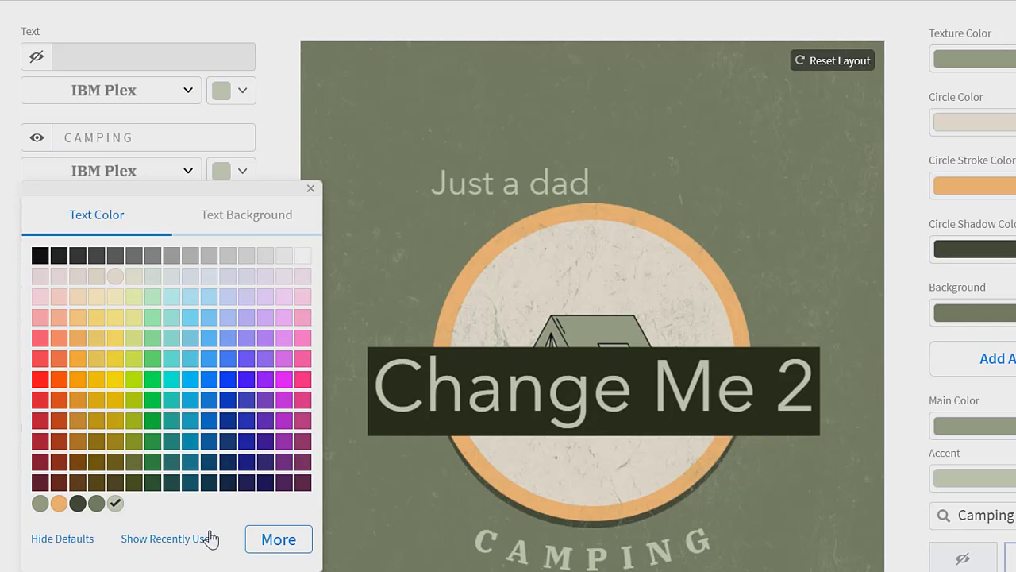
left_click(266, 220)
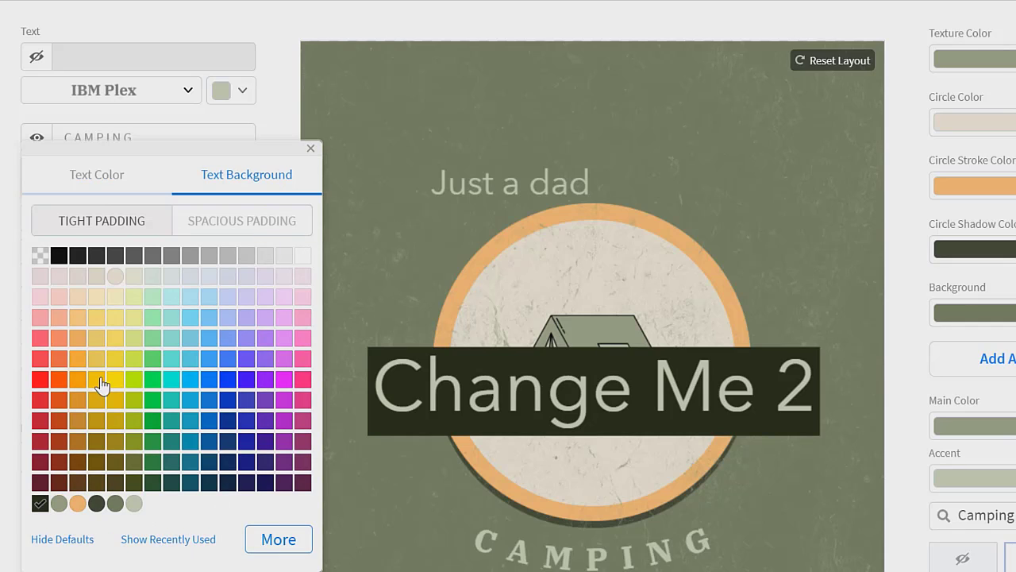
left_click(37, 255)
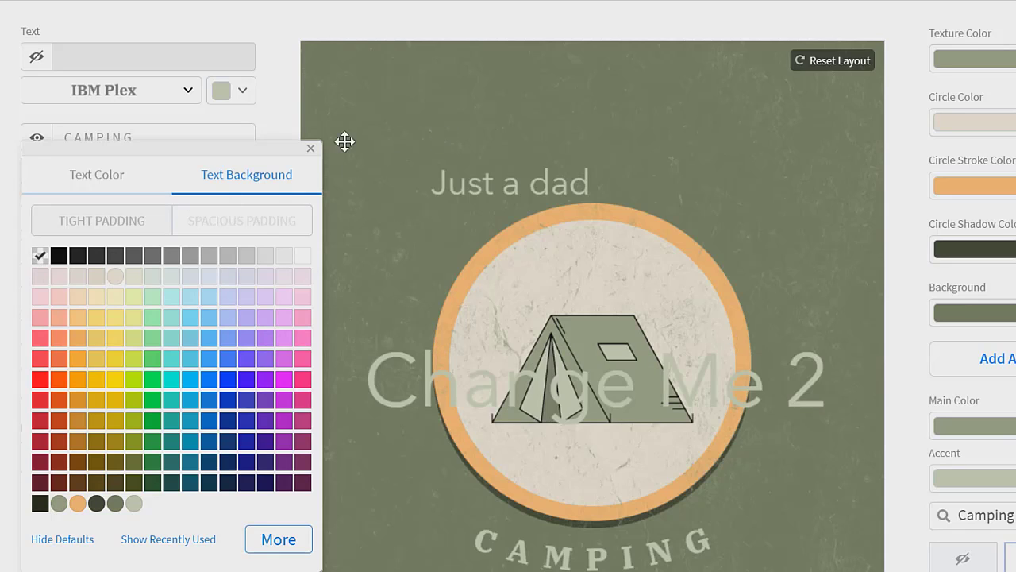
left_click(311, 150)
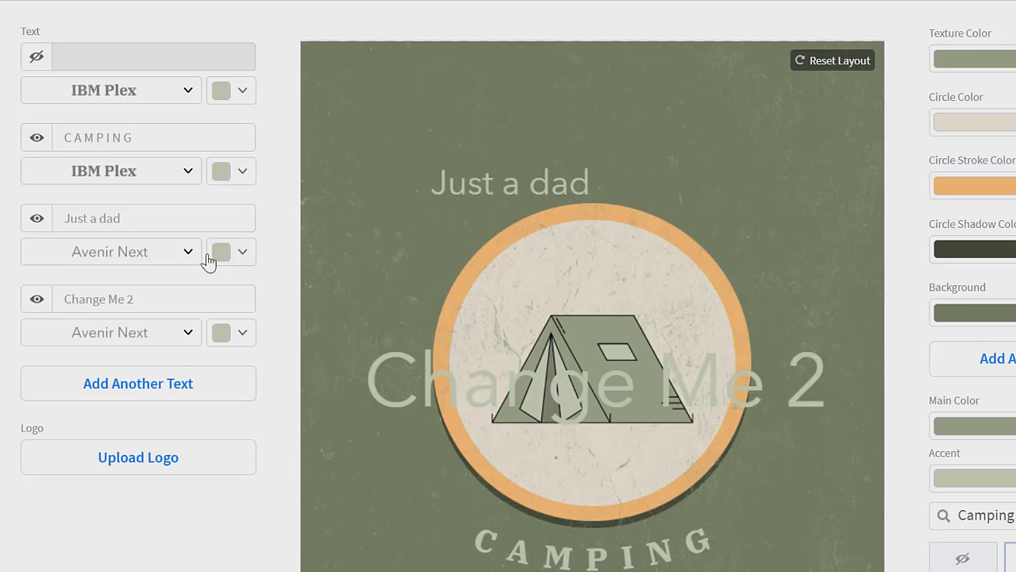
- Replace the placeholder wording of the new text line with "who loves"
double_click(158, 305)
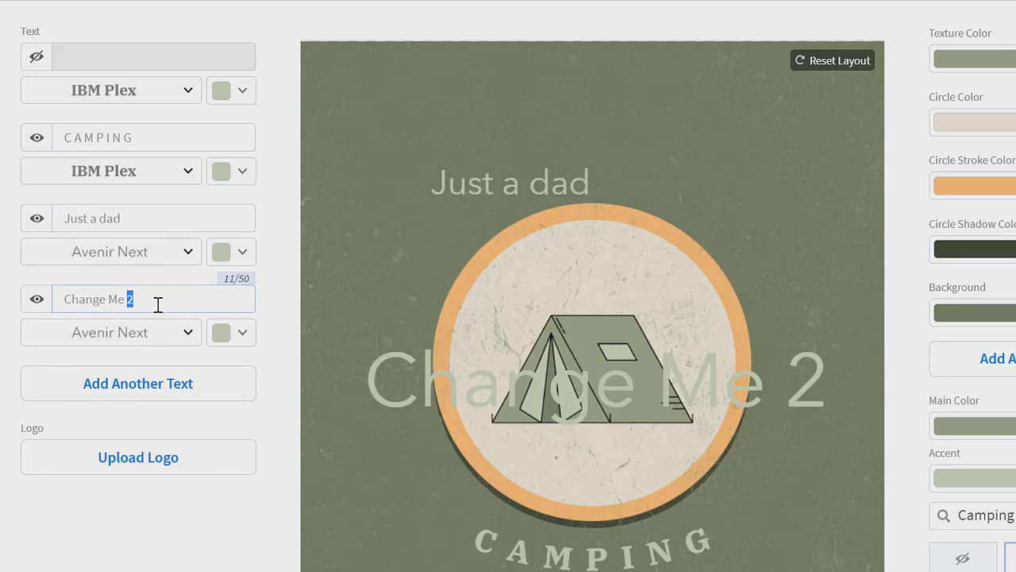
key("BackSpace")
key("BackSpace")
key("BackSpace")
key("BackSpace")
key("BackSpace")
key("BackSpace")
key("BackSpace")
key("BackSpace")
key("BackSpace")
key("BackSpace")
key("BackSpace")
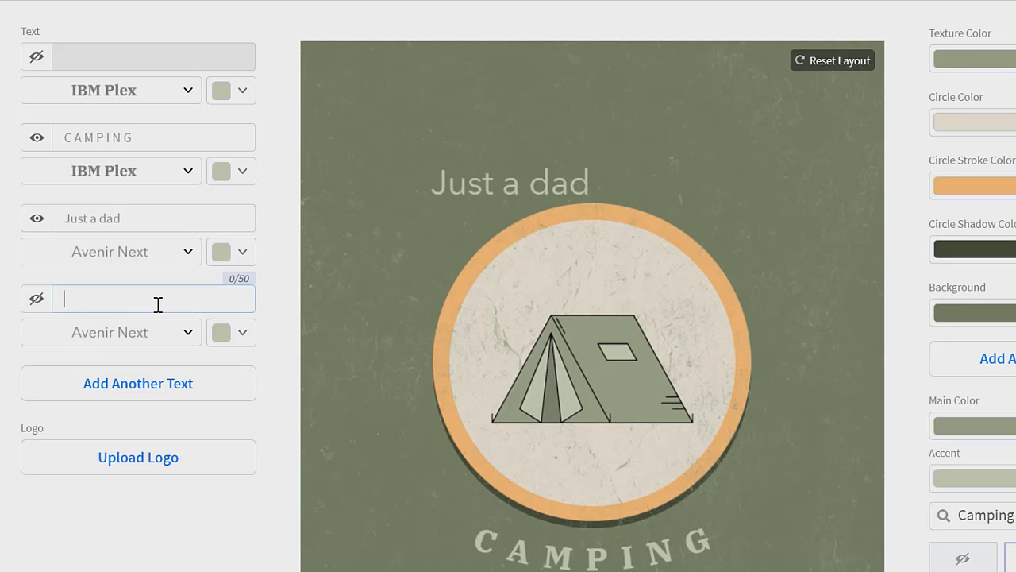
type("who")
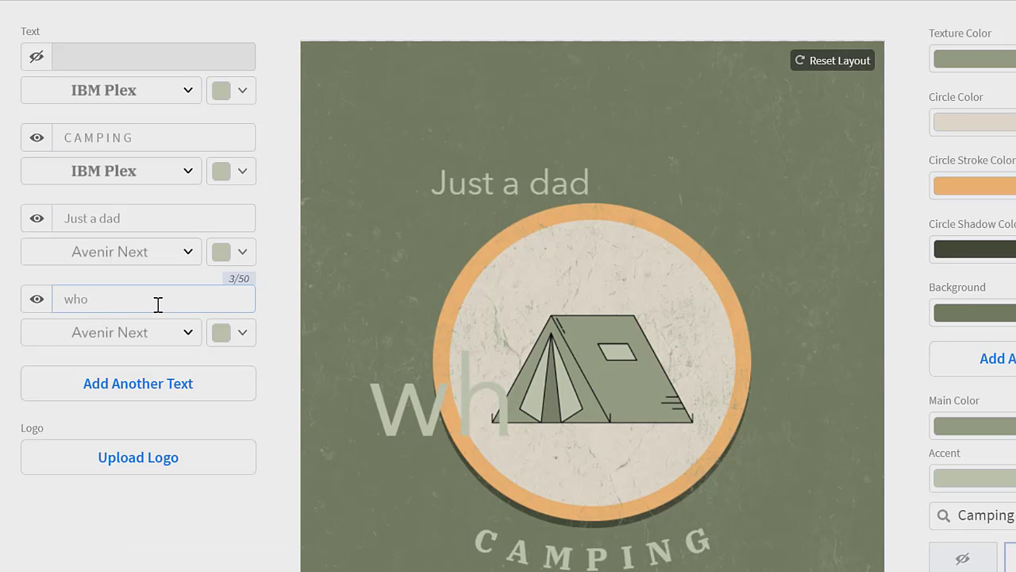
type(" lov")
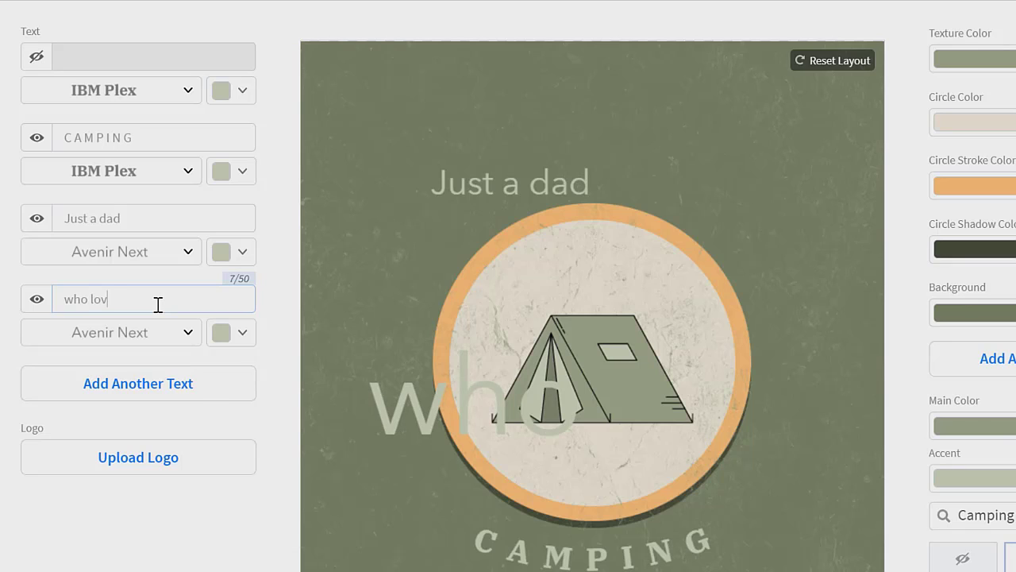
type("es")
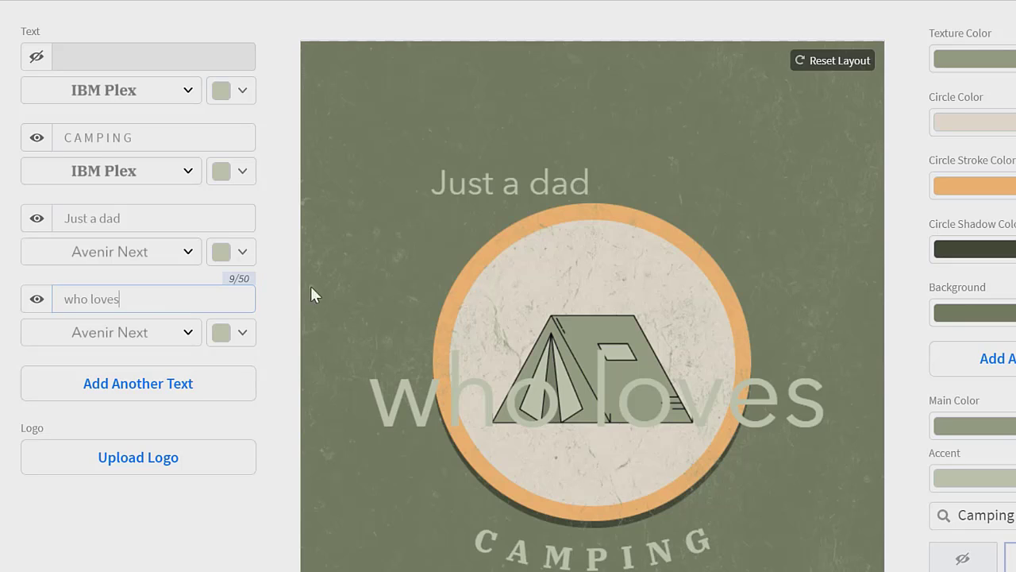
- Shrink the "who loves" text and place it inside the circle, centered below the tent
left_click(556, 347)
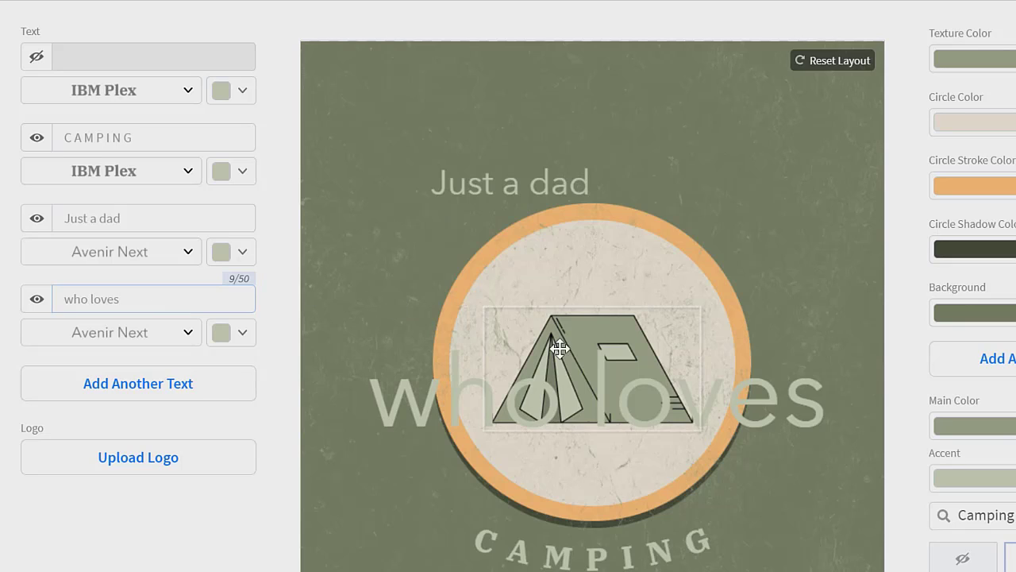
left_click(767, 393)
left_click_drag(840, 334, 525, 388)
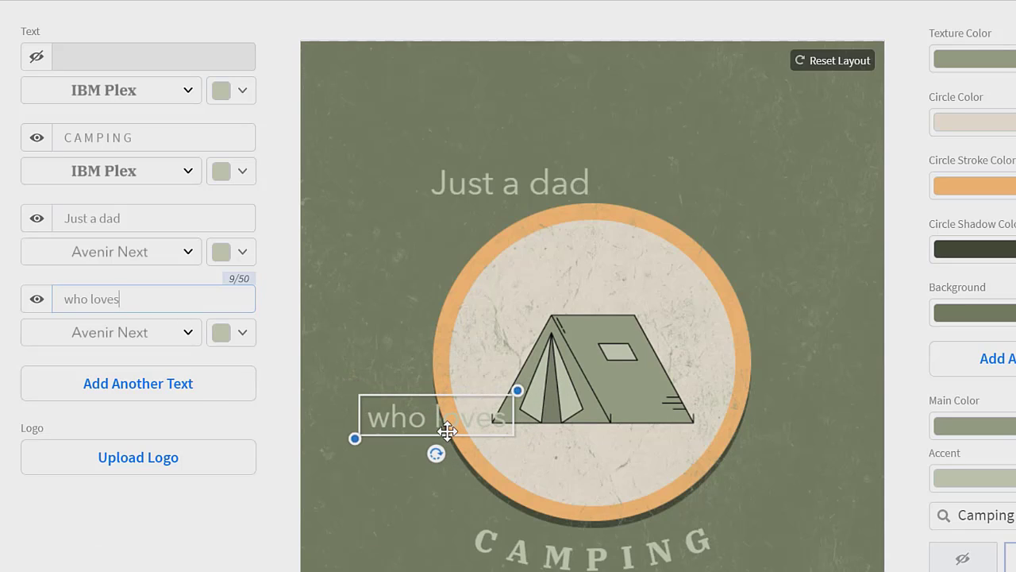
left_click_drag(443, 419, 598, 472)
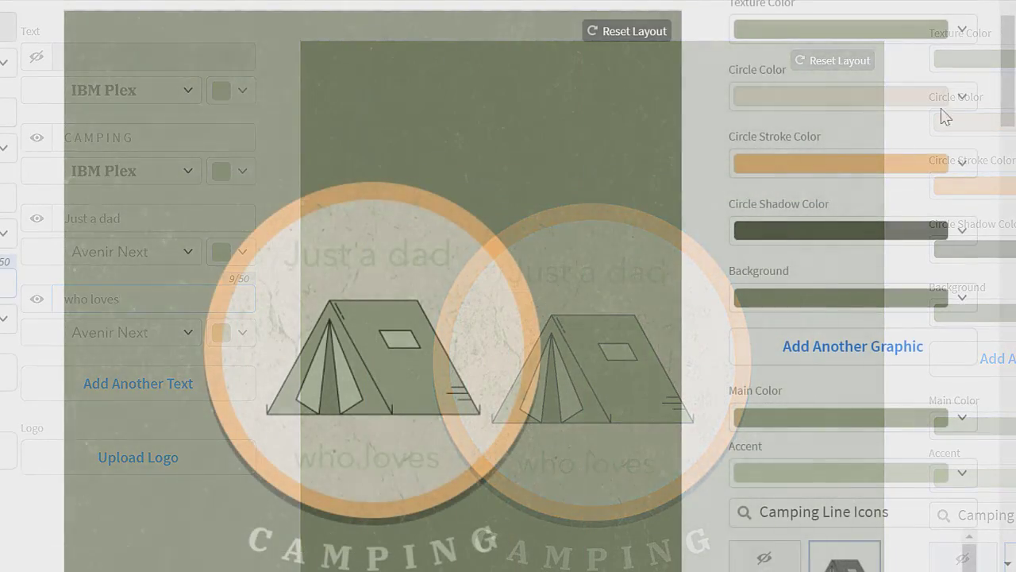
- Try dark red and teal for the circle color, and settle on the darkest teal
left_click(962, 102)
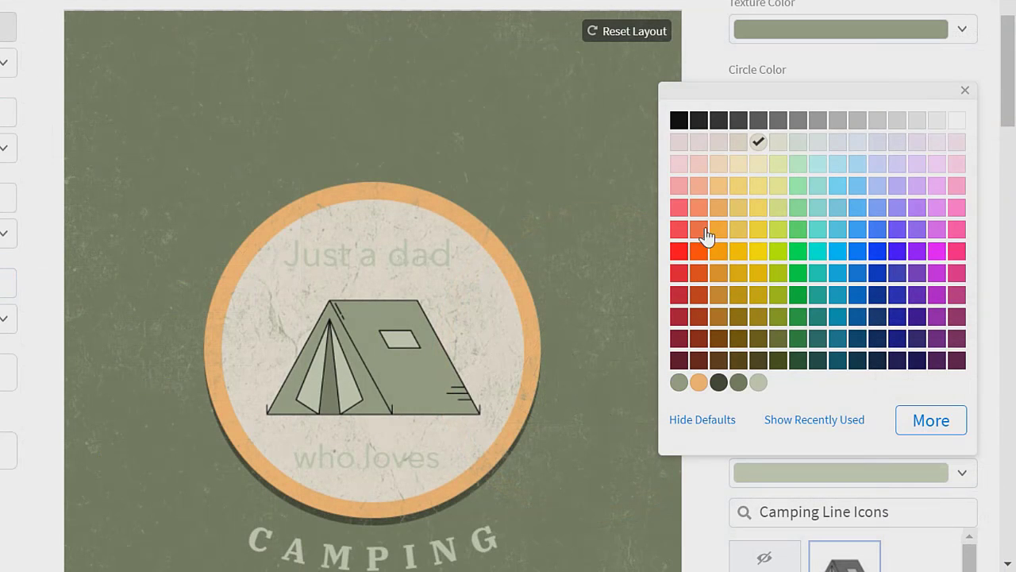
left_click(679, 361)
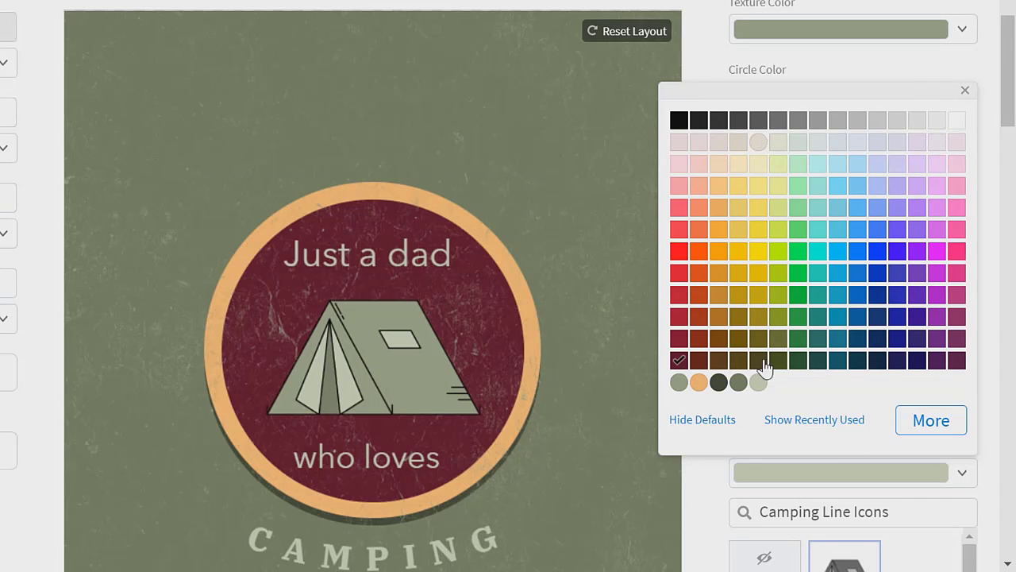
left_click(817, 340)
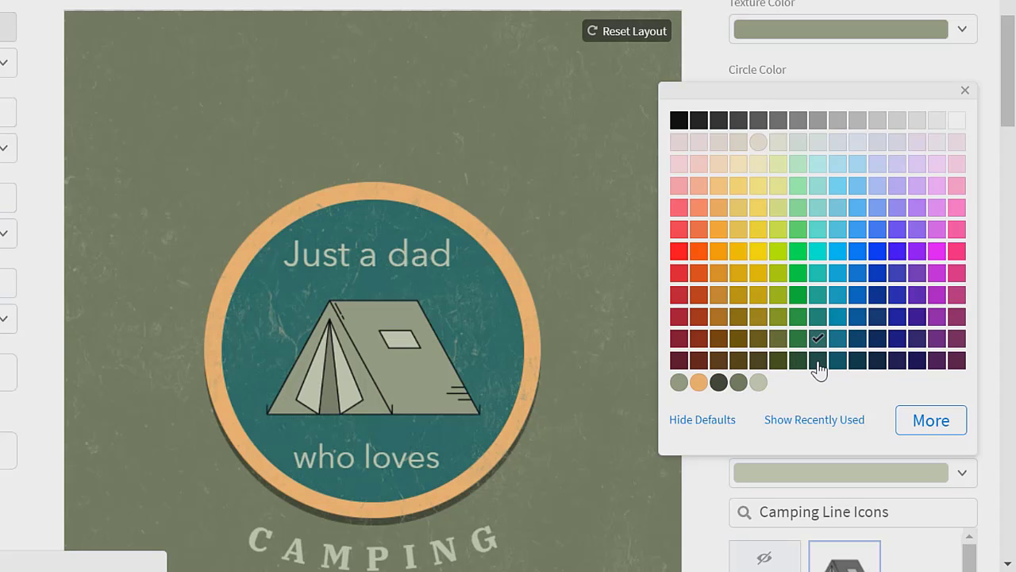
left_click(818, 361)
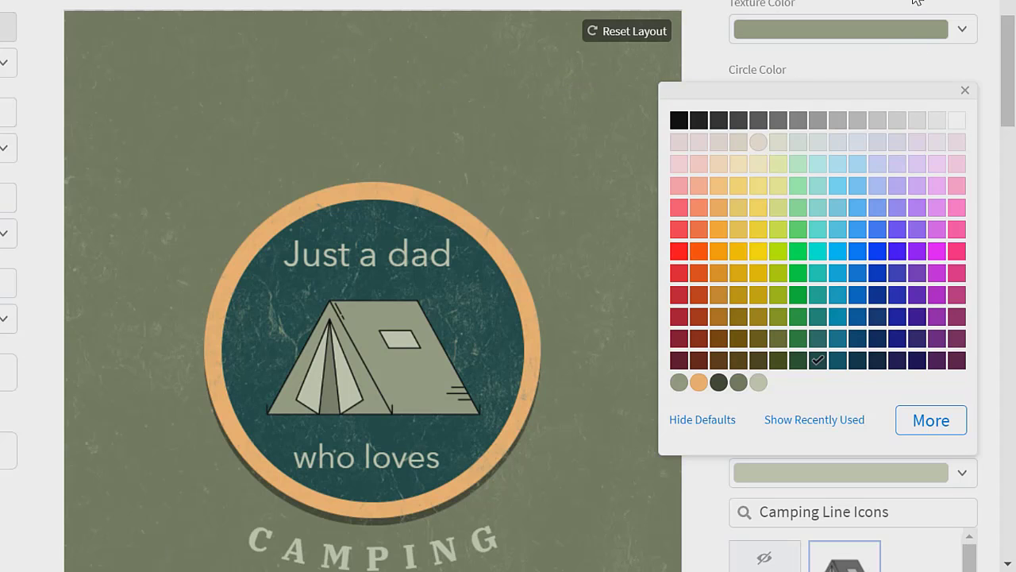
left_click(921, 23)
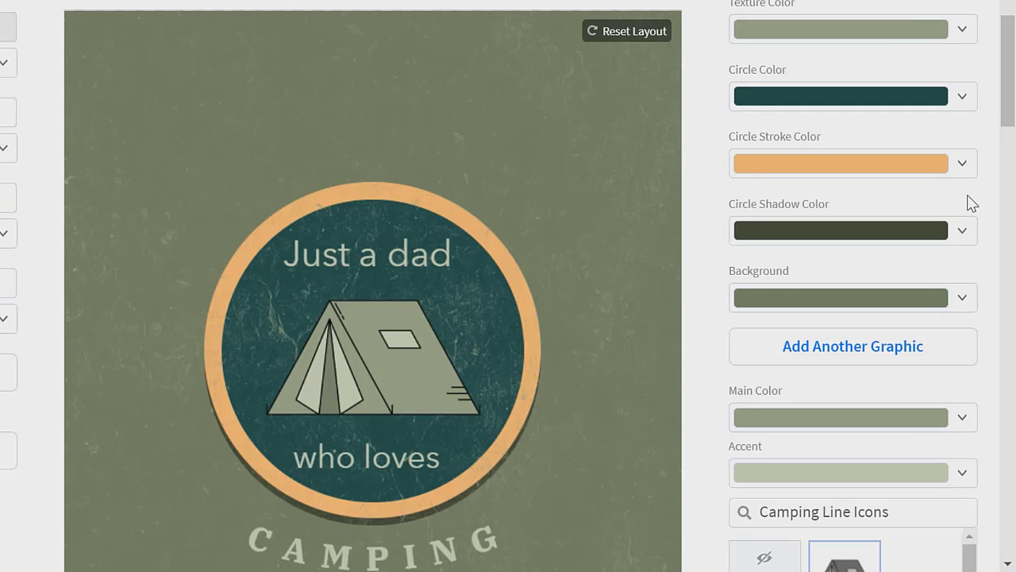
- Set the design's background color to black
left_click(962, 308)
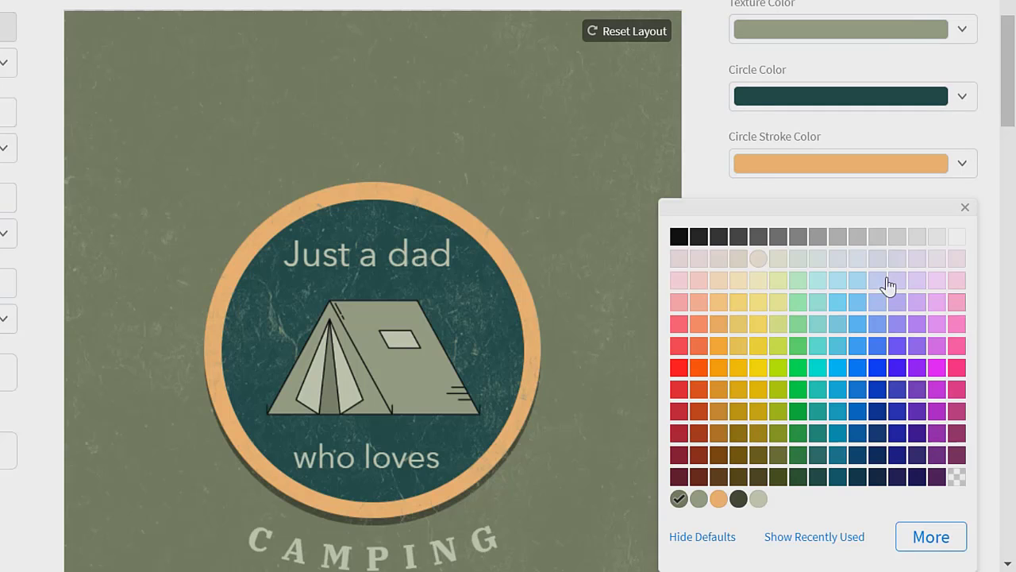
left_click(680, 236)
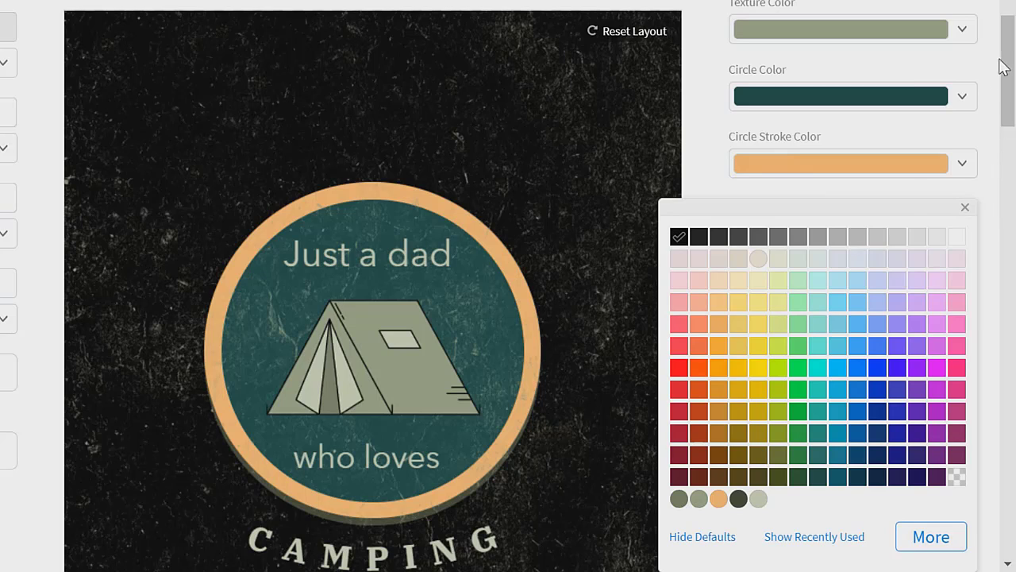
- Move the tent graphic up slightly so it sits between the "Just a dad" and "who loves" lines
left_click_drag(1007, 70, 1012, 95)
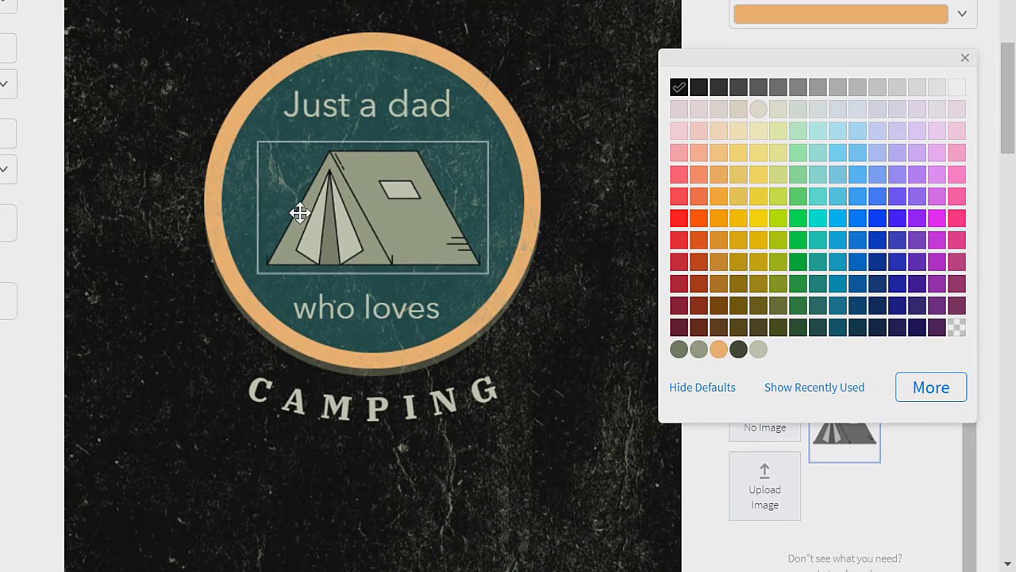
left_click(326, 216)
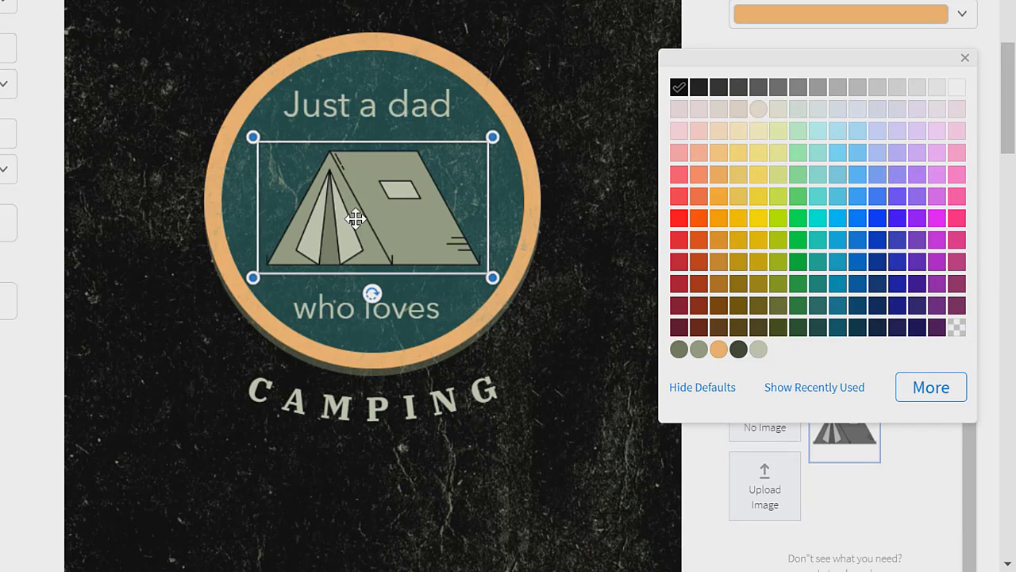
left_click_drag(355, 216, 376, 217)
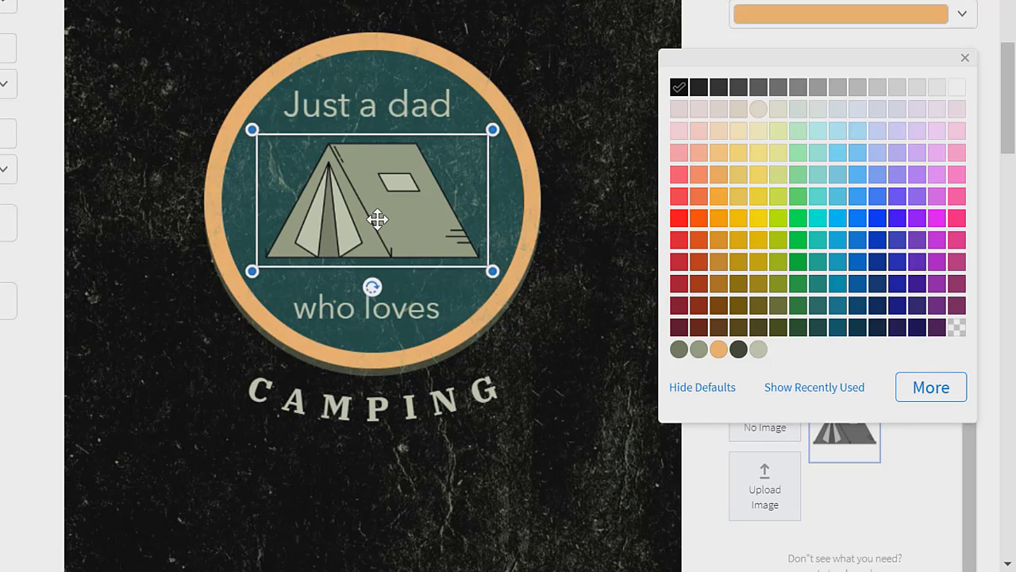
mouse_move(1013, 129)
left_mouse_down()
mouse_move(1013, 82)
mouse_move(1013, 147)
mouse_move(1013, 131)
left_mouse_up()
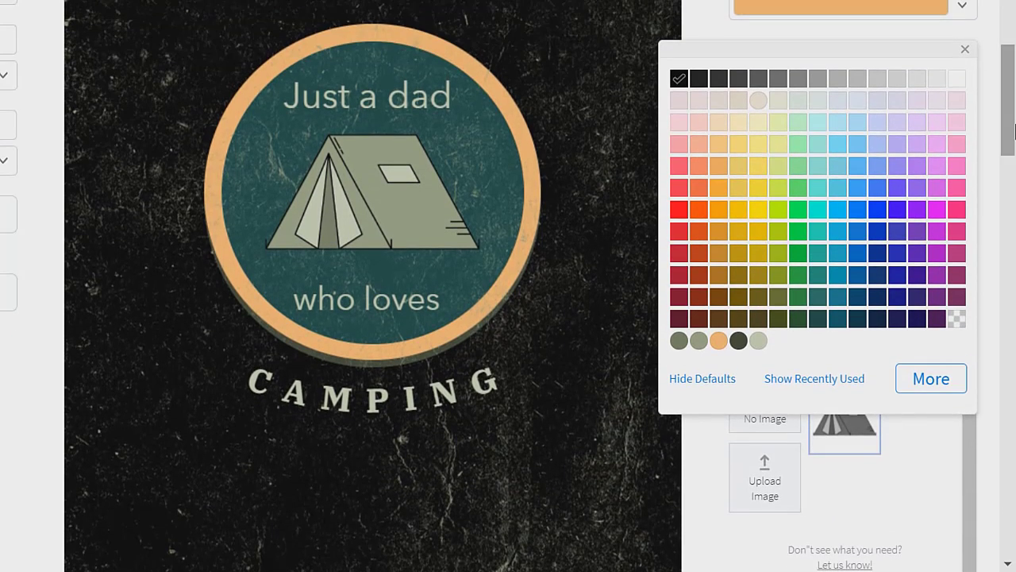
left_click_drag(402, 217, 404, 222)
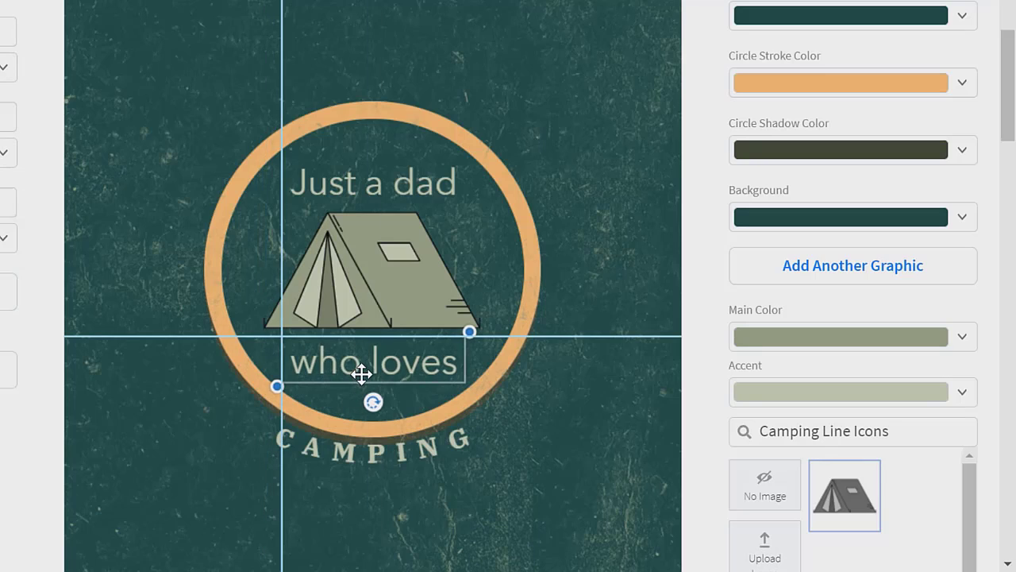
- Nudge the "who loves" text so it is centered under the tent, and deselect it
left_click_drag(363, 374, 360, 372)
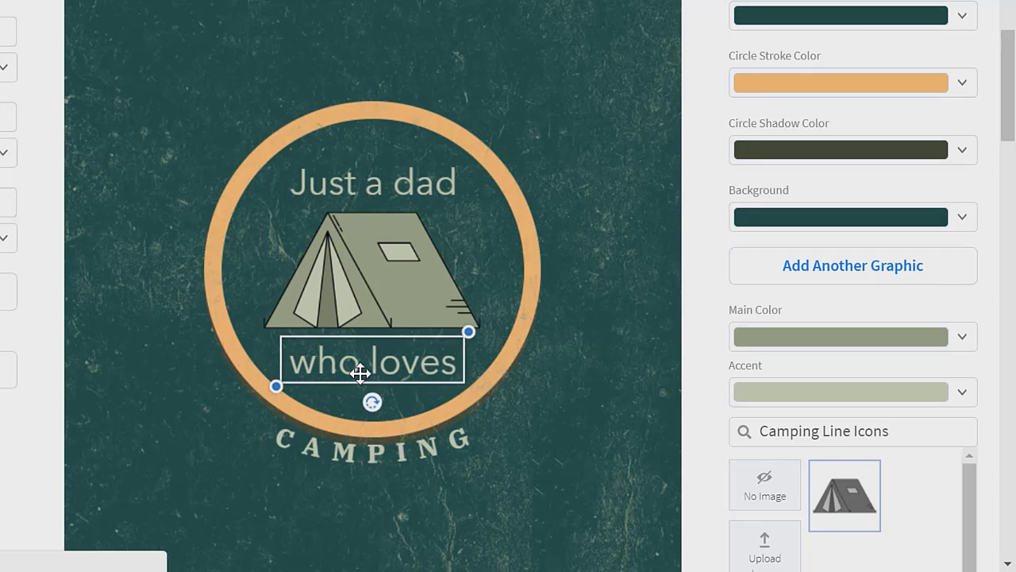
left_click(504, 253)
left_click(583, 206)
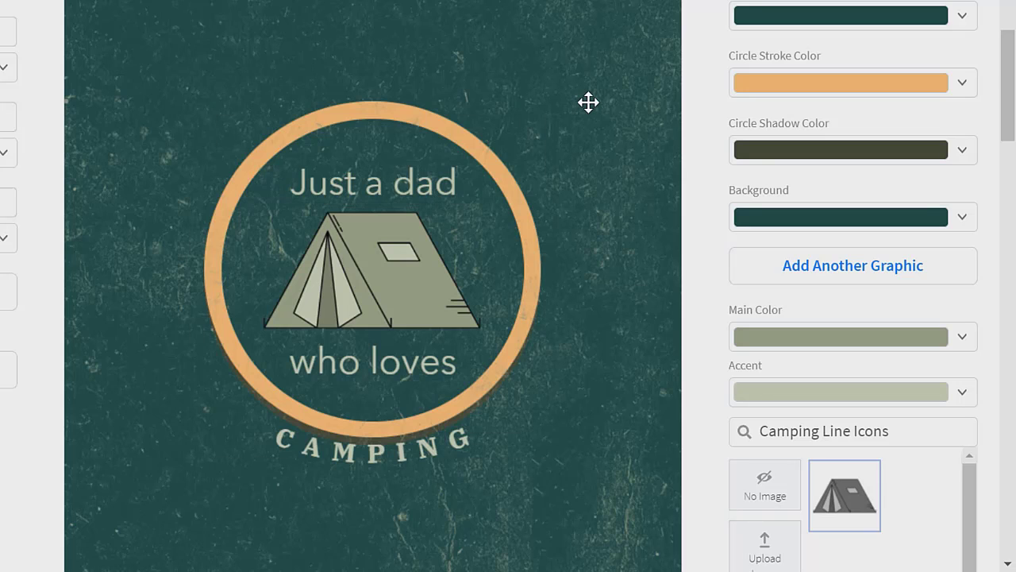
- Make the design's background transparent
mouse_move(1006, 109)
left_mouse_down()
mouse_move(1007, 70)
mouse_move(1007, 125)
left_mouse_up()
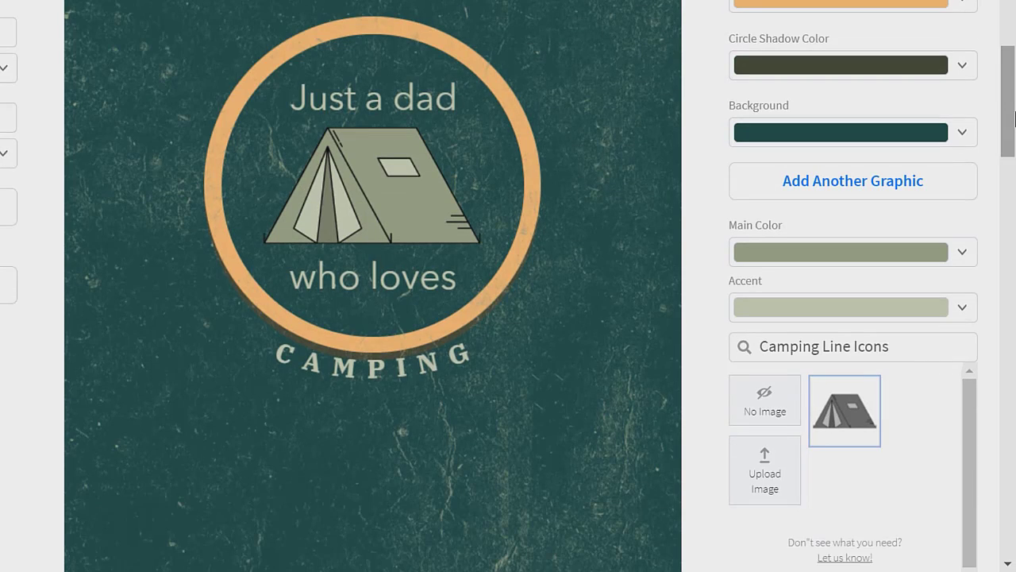
left_click(962, 135)
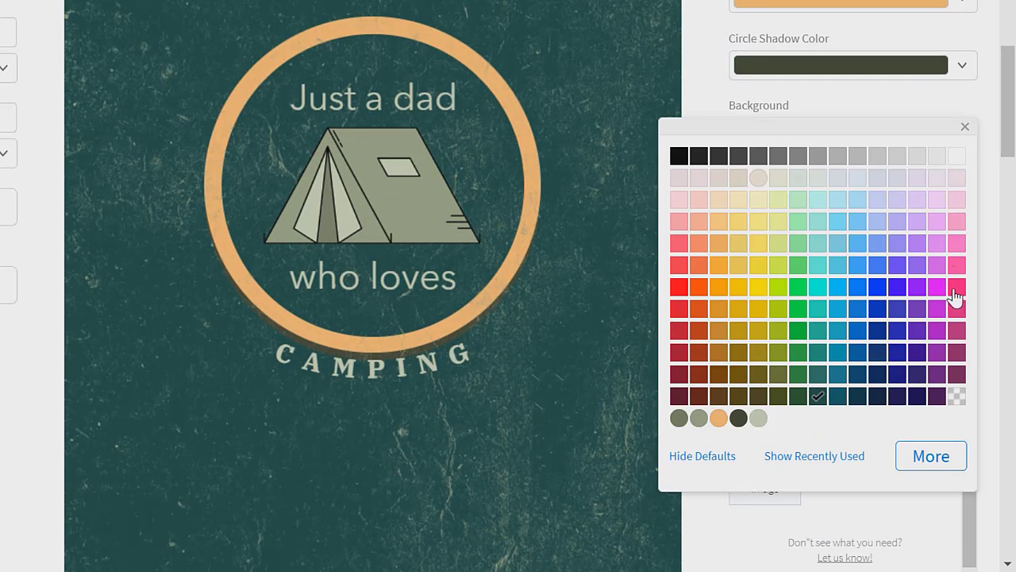
left_click(956, 401)
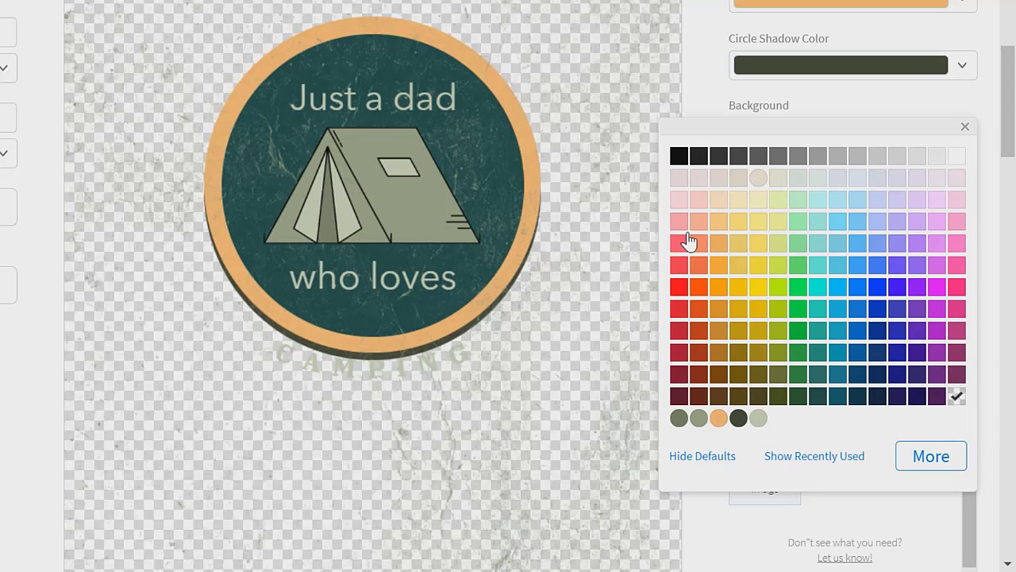
- Render the finished badge design and download the newest processed file to the computer
left_click_drag(1014, 123, 1014, 83)
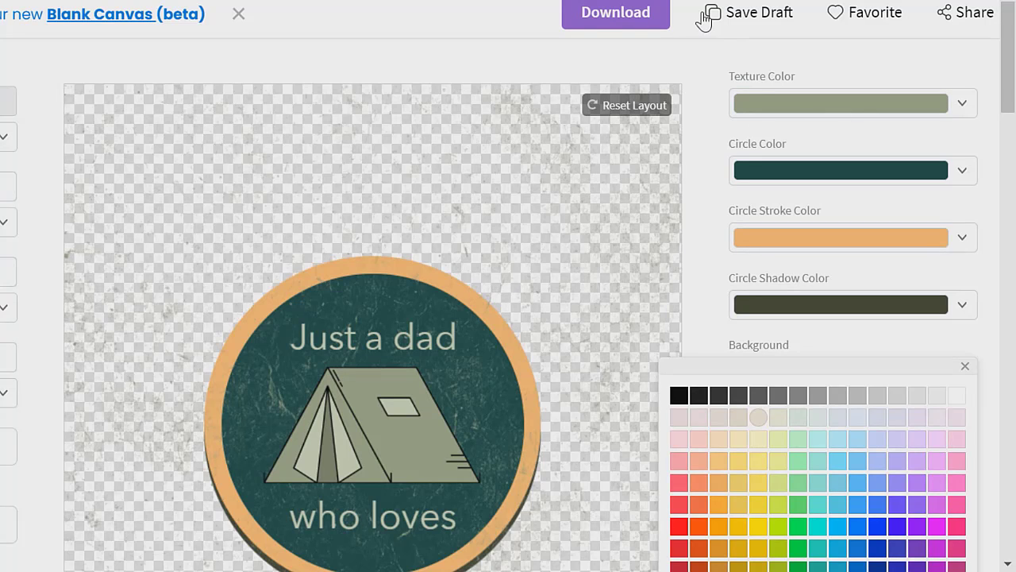
left_click(604, 26)
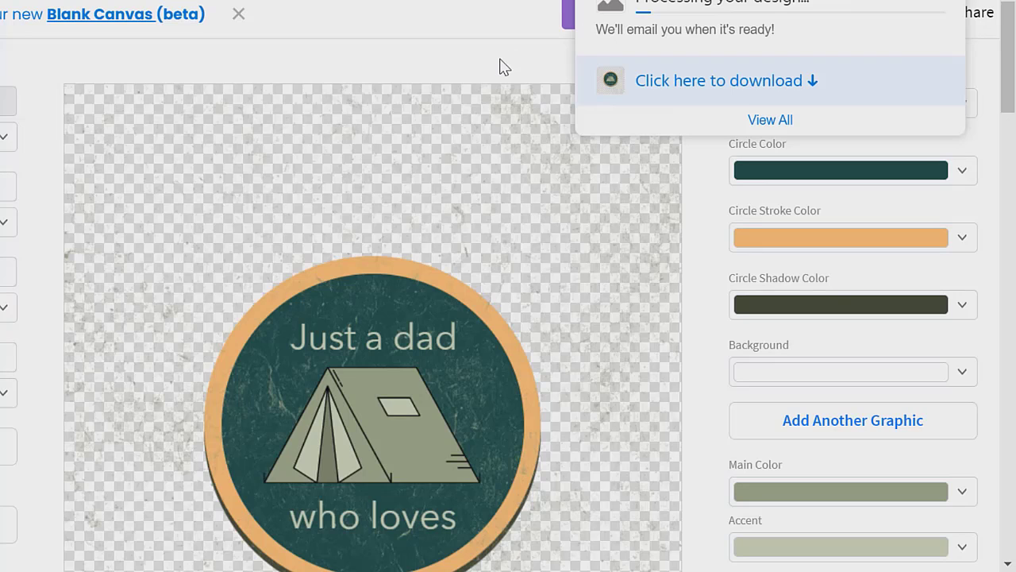
scroll(500, 68, "up", 1)
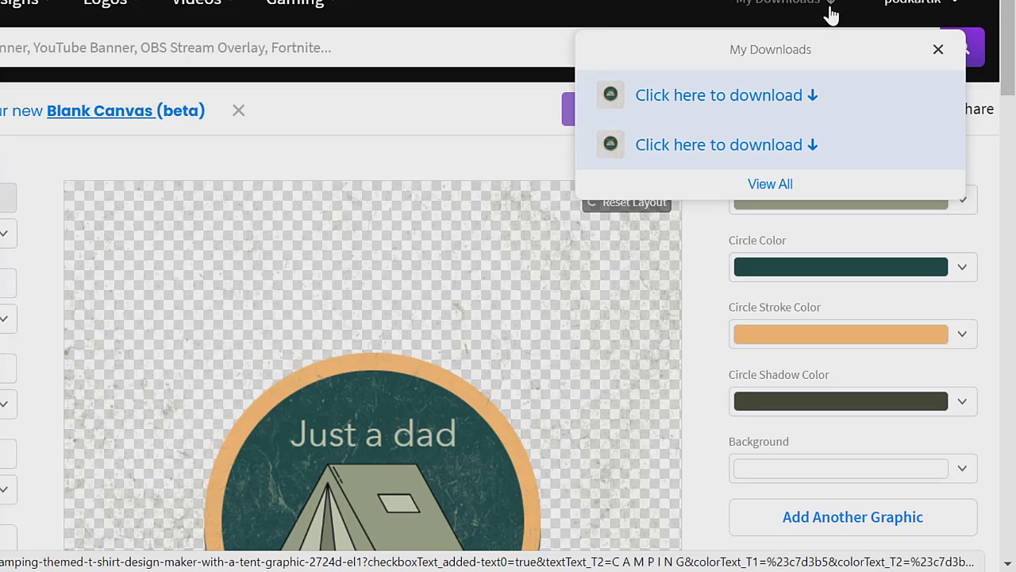
left_click(743, 97)
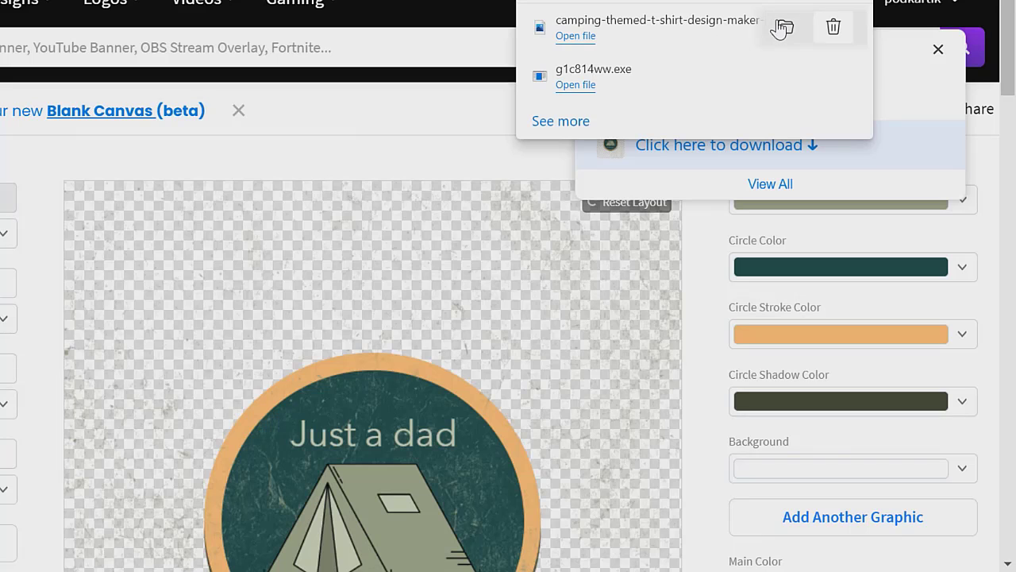
- Show the downloaded PNG in its folder, rename it "Just a dad who loves camping hut design-1", and close the folder window
left_click(782, 28)
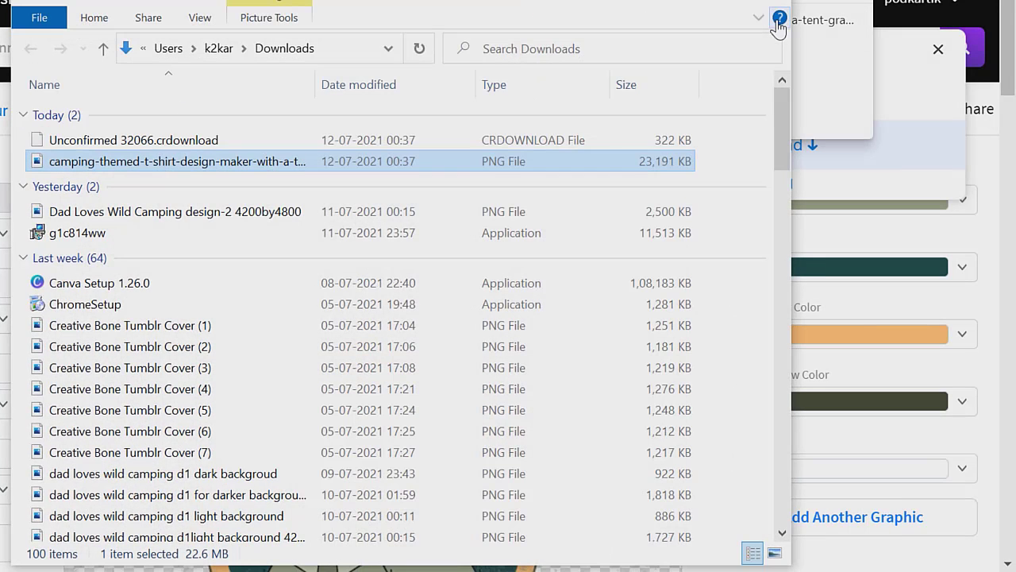
right_click(340, 173)
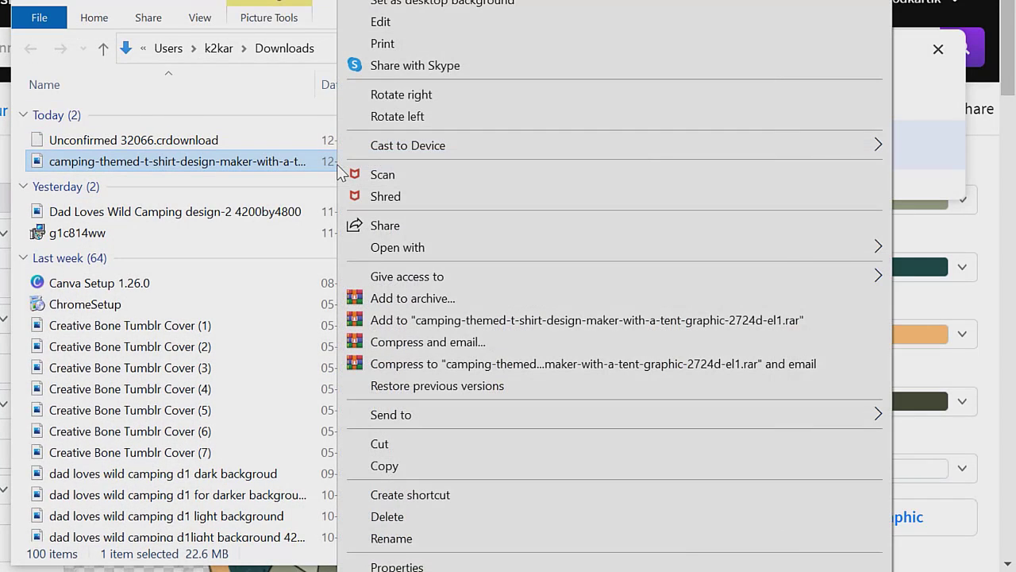
left_click(397, 540)
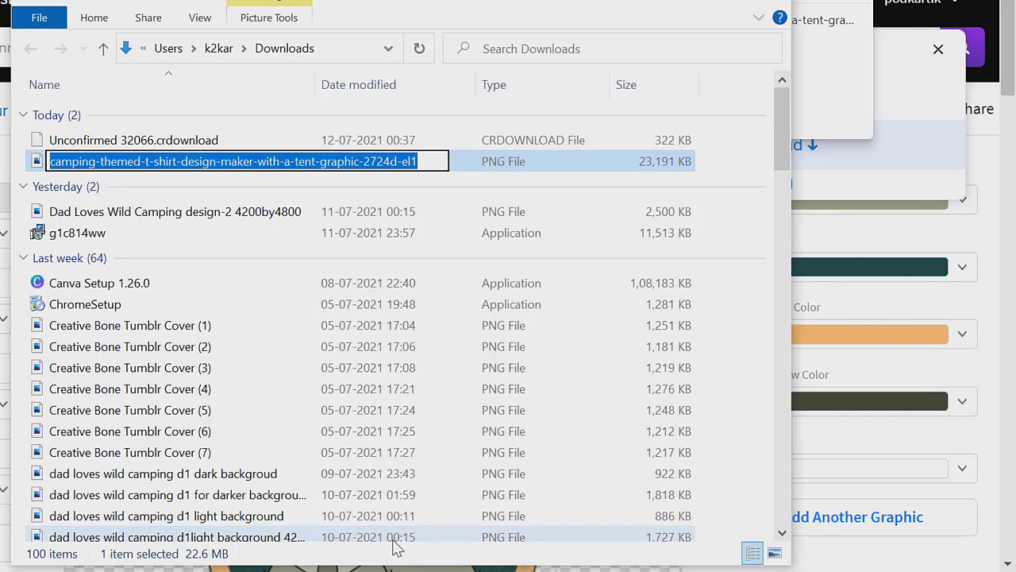
type("Just a dad")
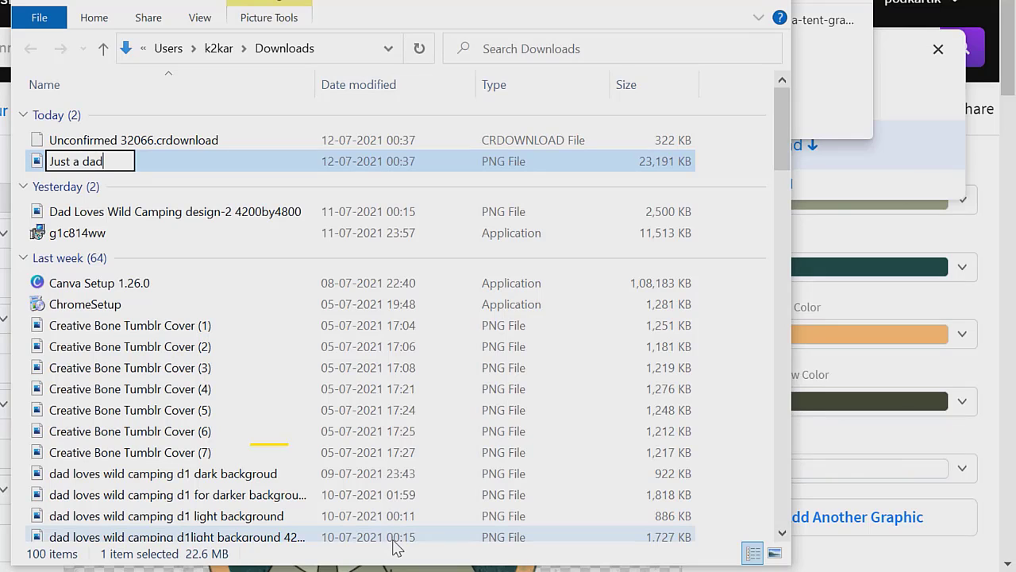
type(" who lovs")
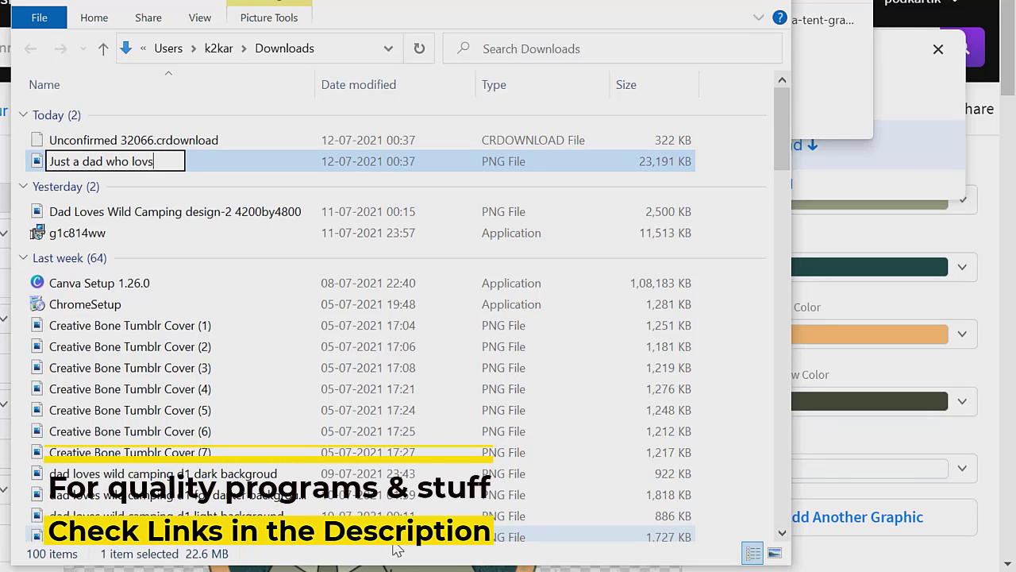
key("BackSpace")
type("es camping")
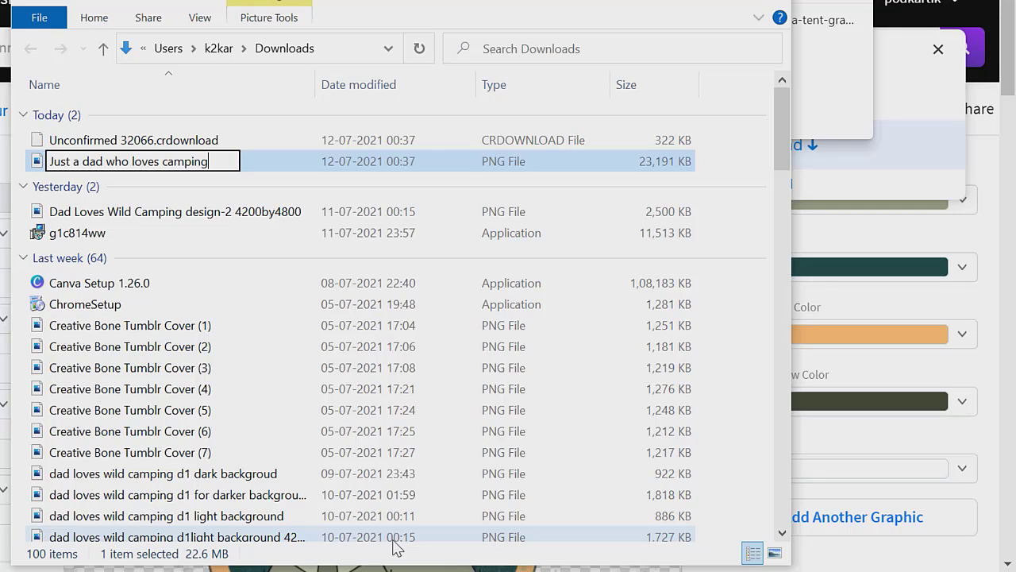
type("hut d")
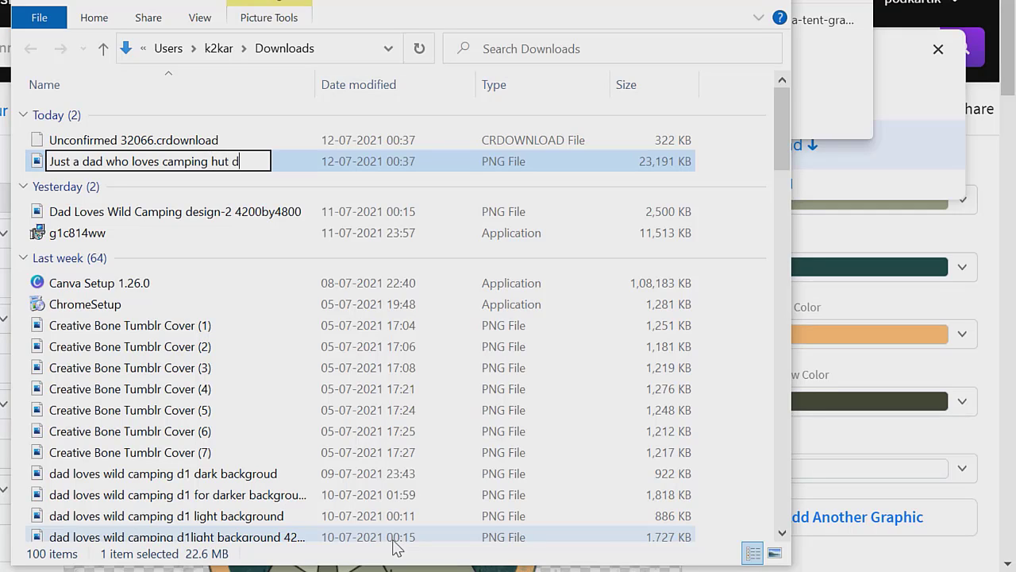
type("esign")
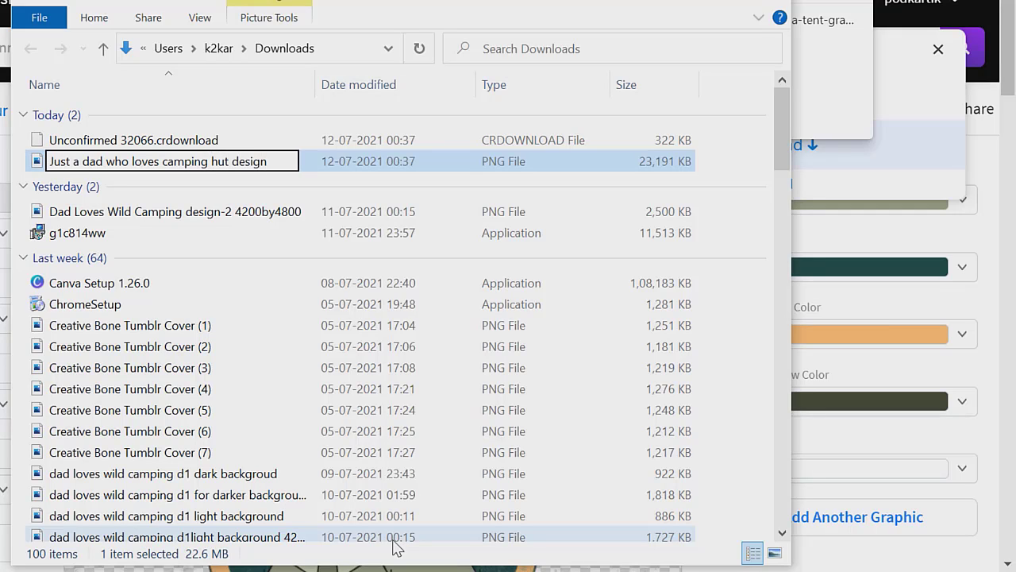
type("-1")
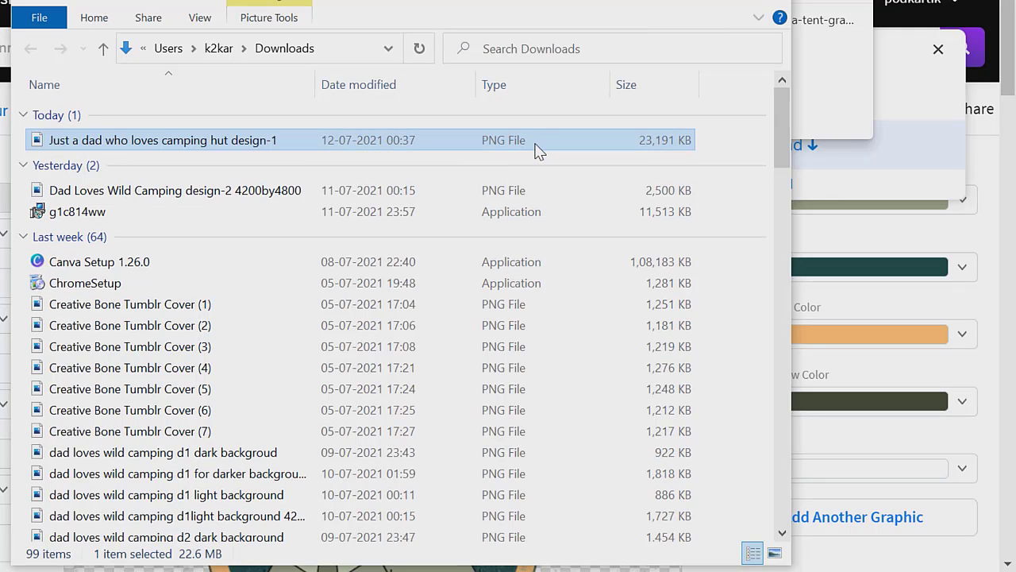
left_click(774, 5)
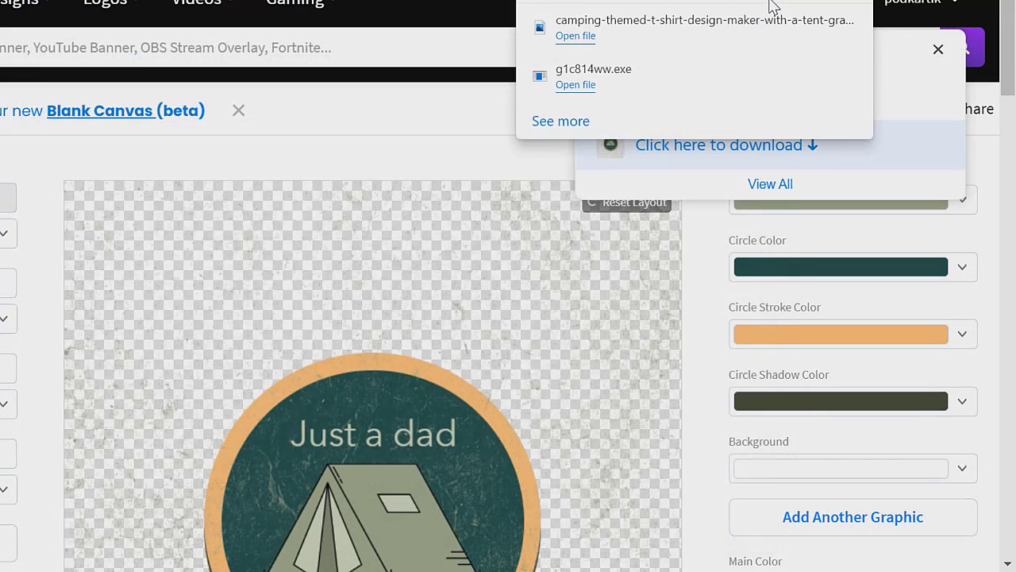
left_click_drag(1012, 42, 1015, 70)
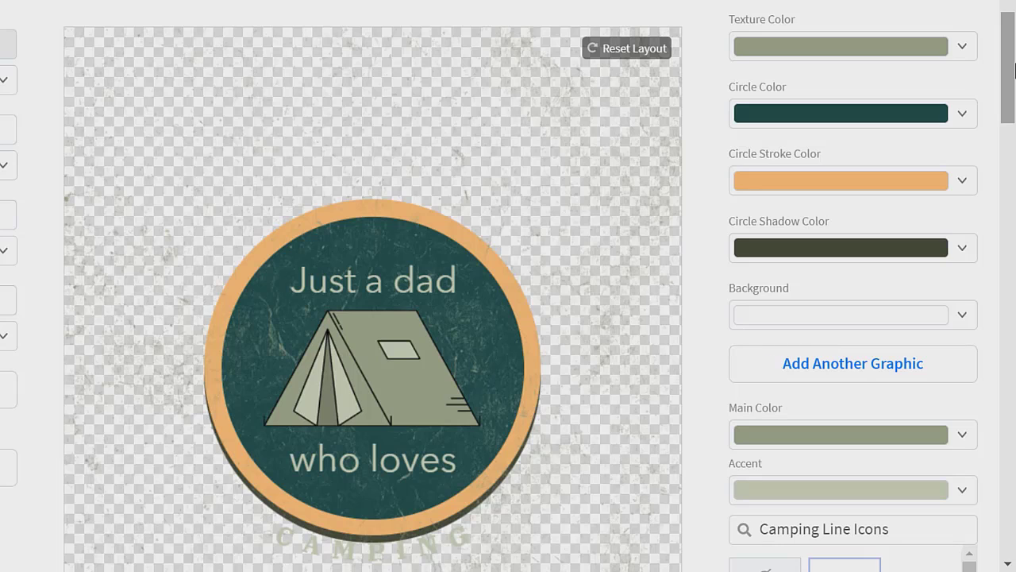
scroll(1015, 72, "down", 1)
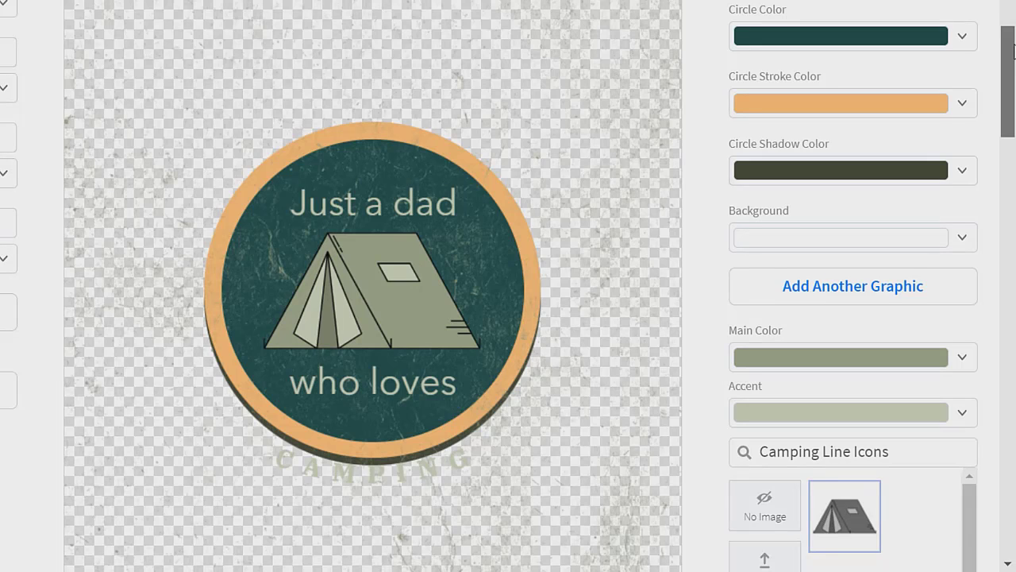
scroll(1013, 43, "up", 1)
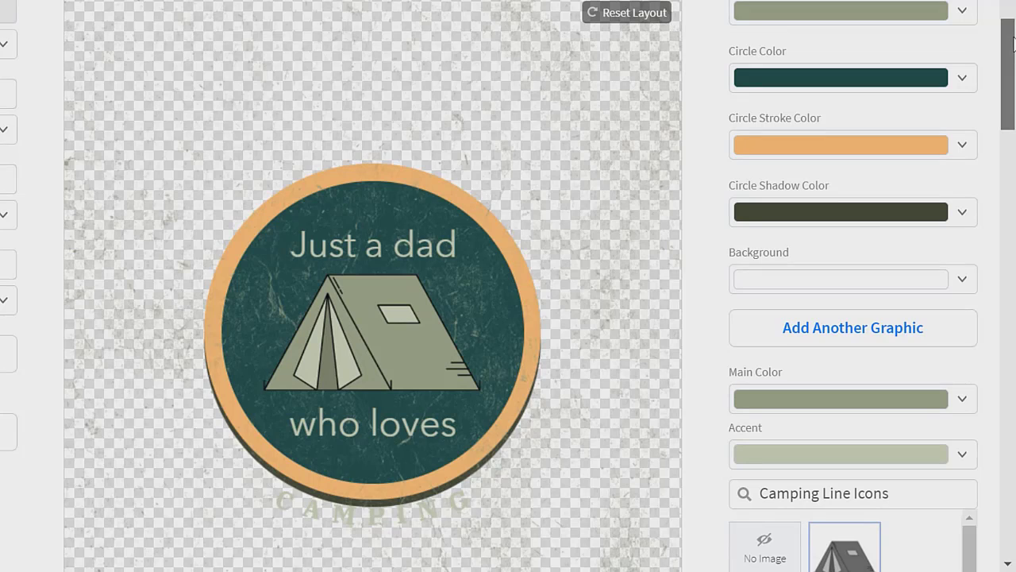
scroll(1013, 44, "up", 1)
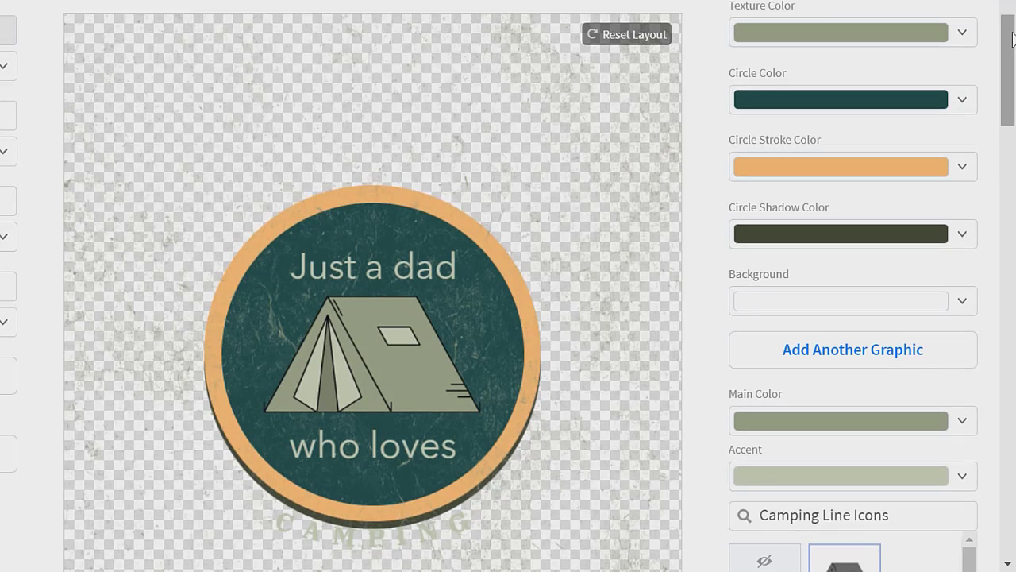